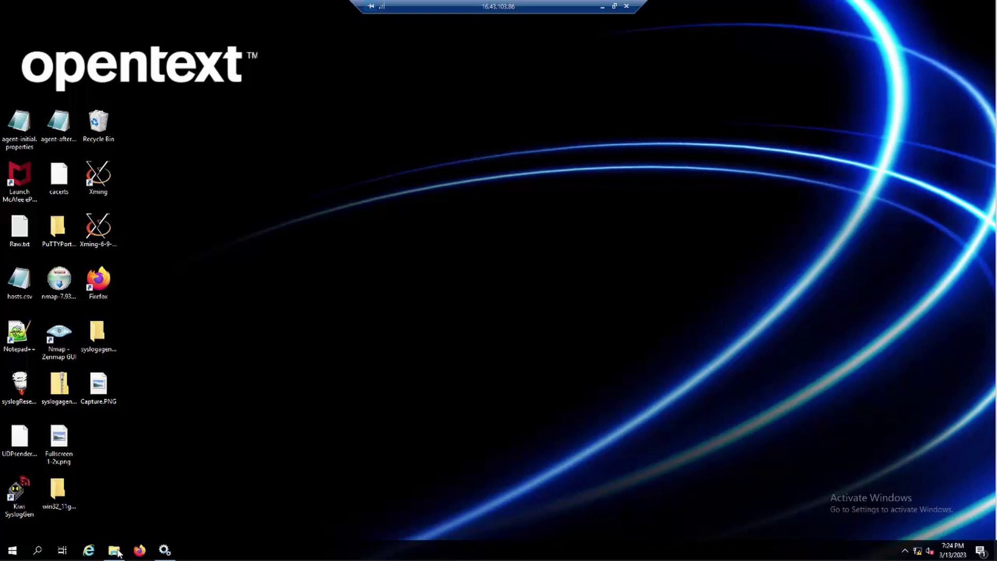
Open the Syslog_514\current folder in C:\ArcSight and check the connector version in the agents XML file names.
{"action": "mouse_move", "coordinate": [116, 556]}
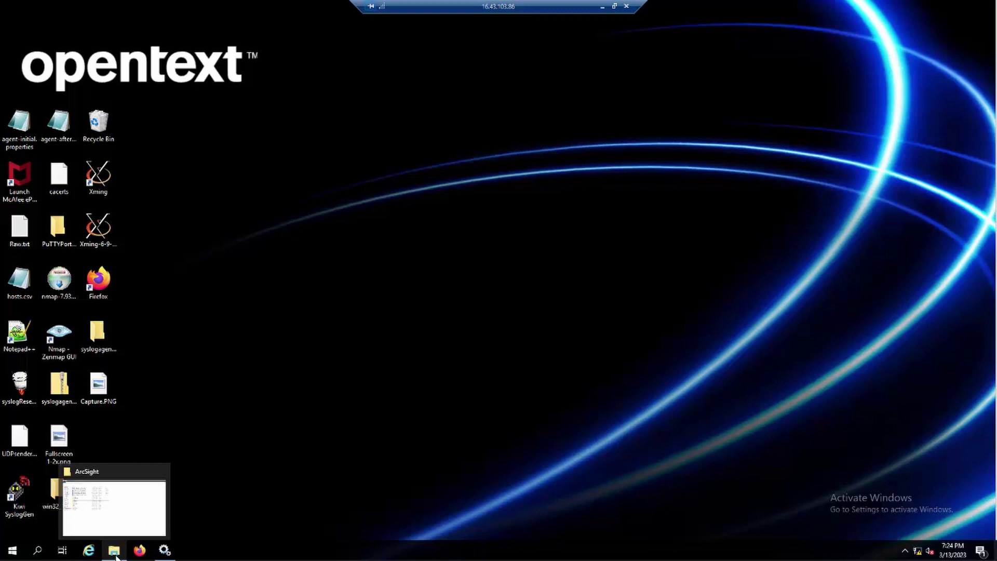
{"action": "left_click", "coordinate": [114, 551]}
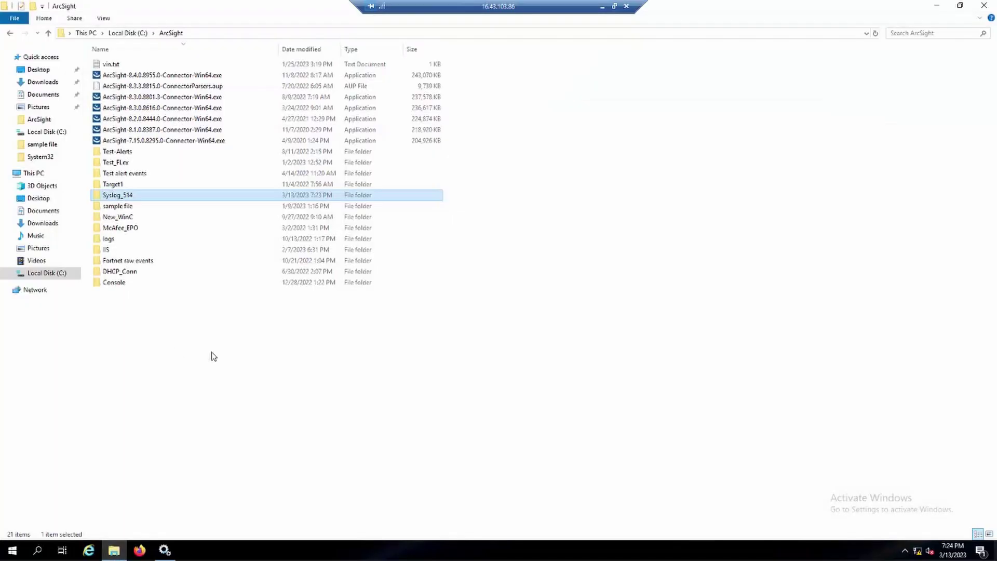
{"action": "left_click", "coordinate": [219, 357]}
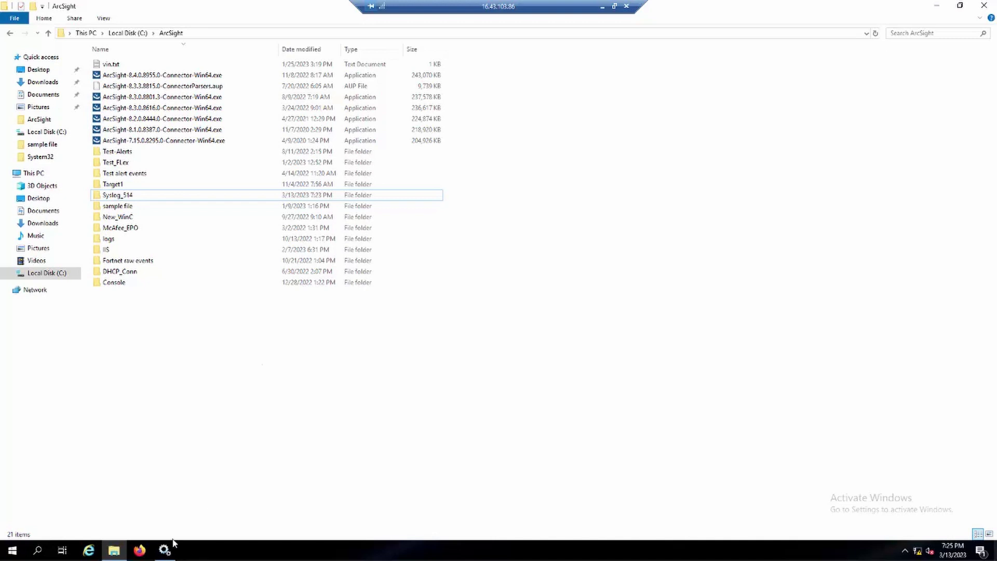
{"action": "double_click", "coordinate": [154, 197]}
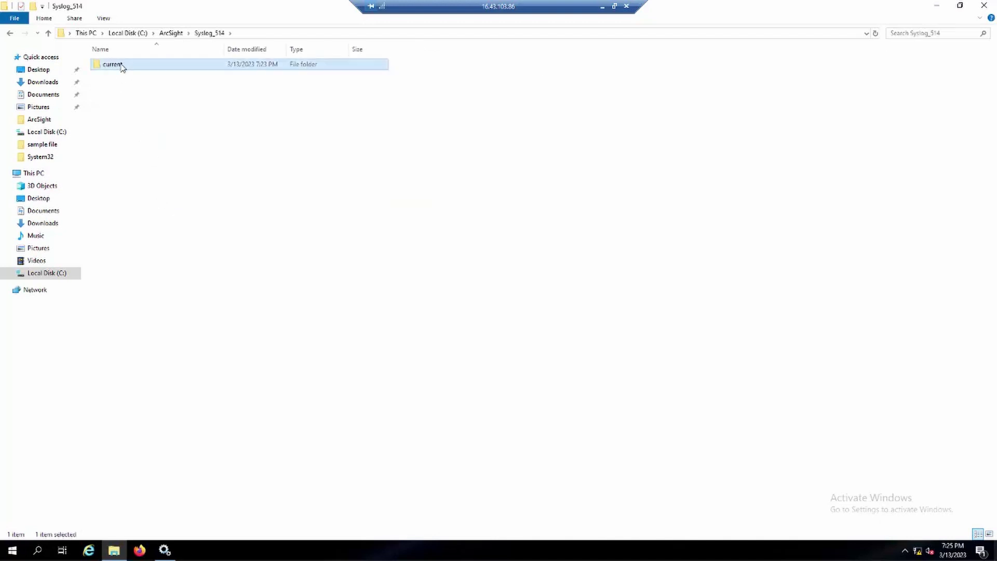
{"action": "double_click", "coordinate": [121, 66]}
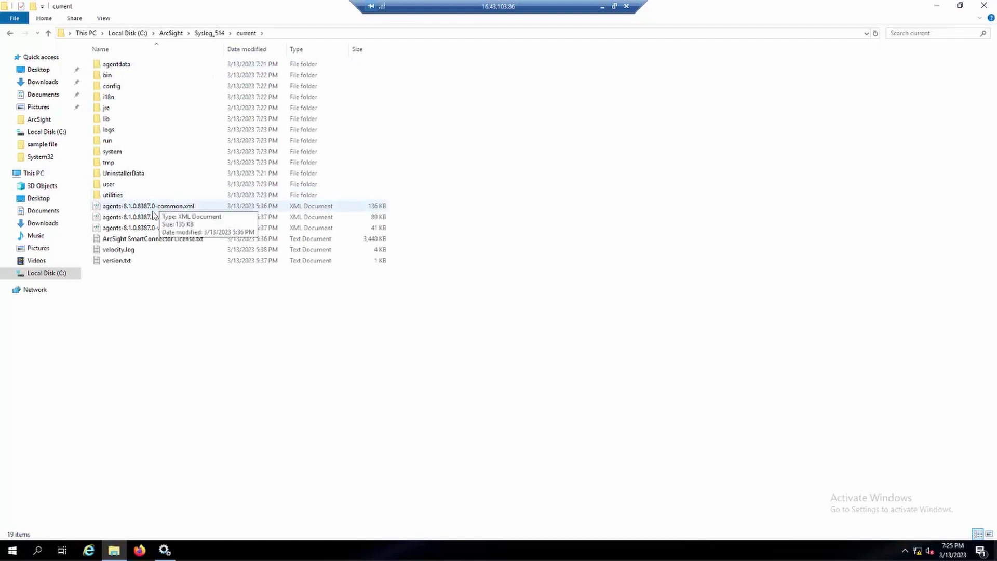
{"action": "left_click", "coordinate": [156, 207]}
Return to the ArcSight folder and locate the ArcSight-8.4.0.8955.0-Connector-Win64.exe installer.
{"action": "left_click", "coordinate": [170, 33]}
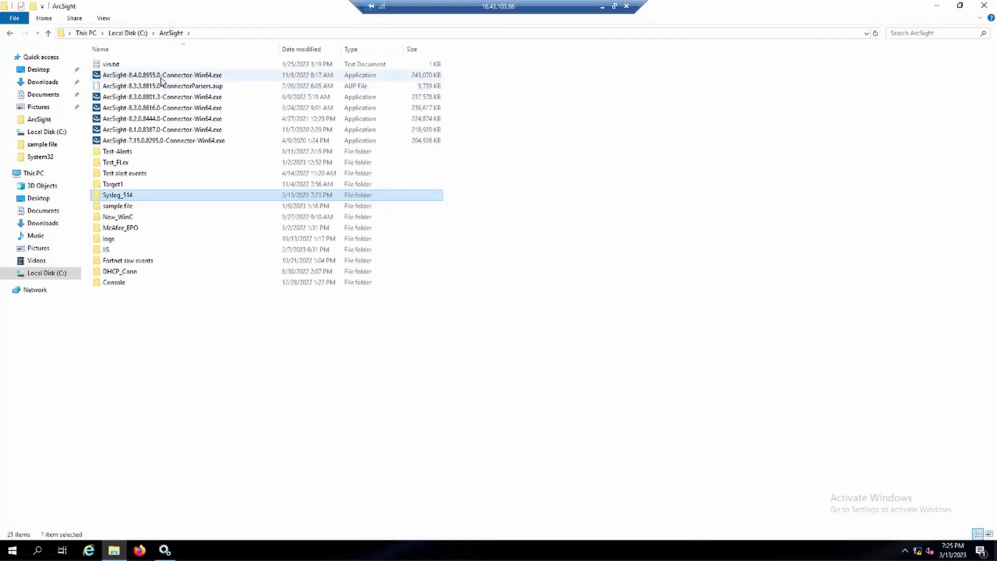
{"action": "left_click", "coordinate": [161, 79]}
{"action": "left_click", "coordinate": [240, 433]}
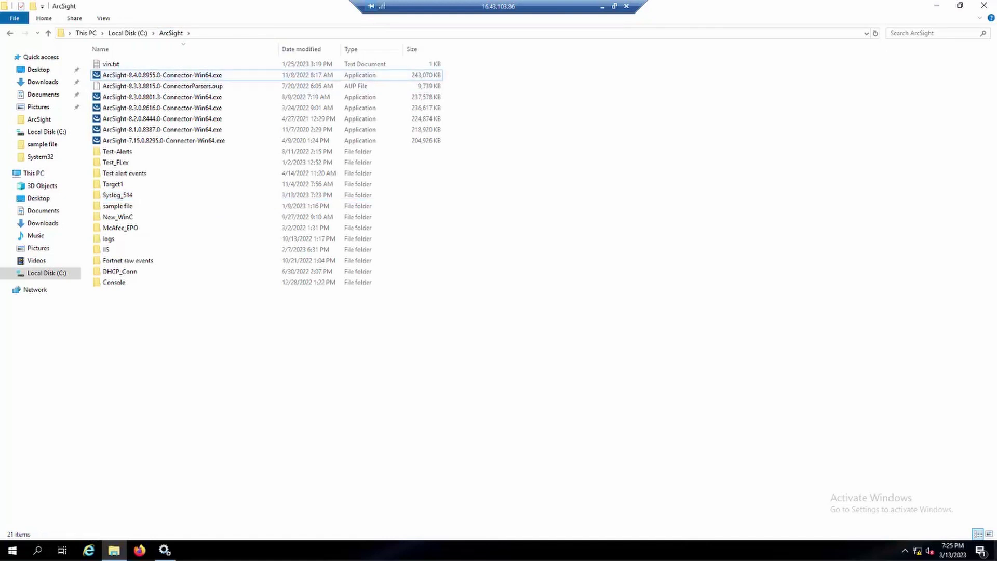
Switch to Services and stop the ArcSight Syslog Daemon service.
{"action": "left_click", "coordinate": [165, 550]}
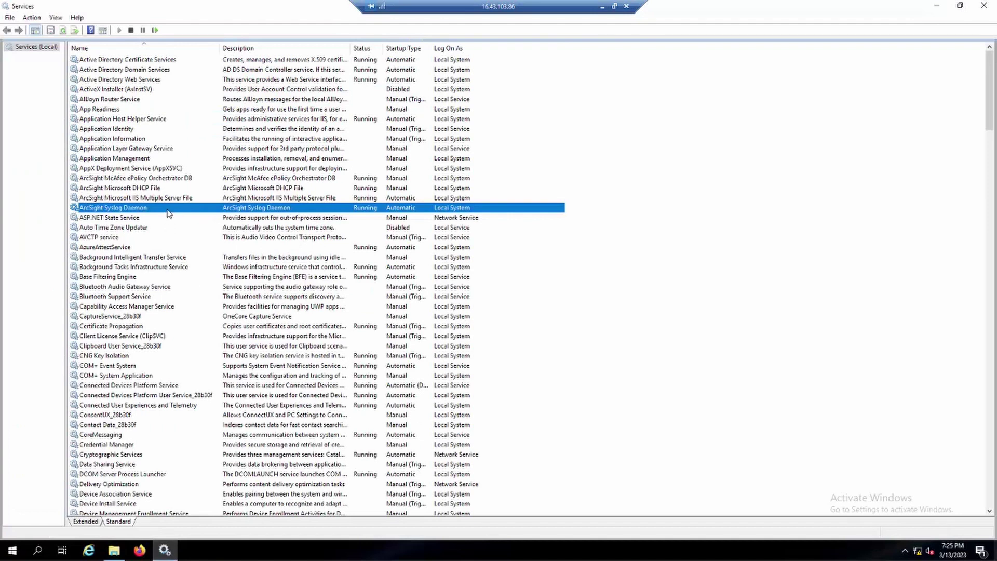
{"action": "right_click", "coordinate": [168, 213]}
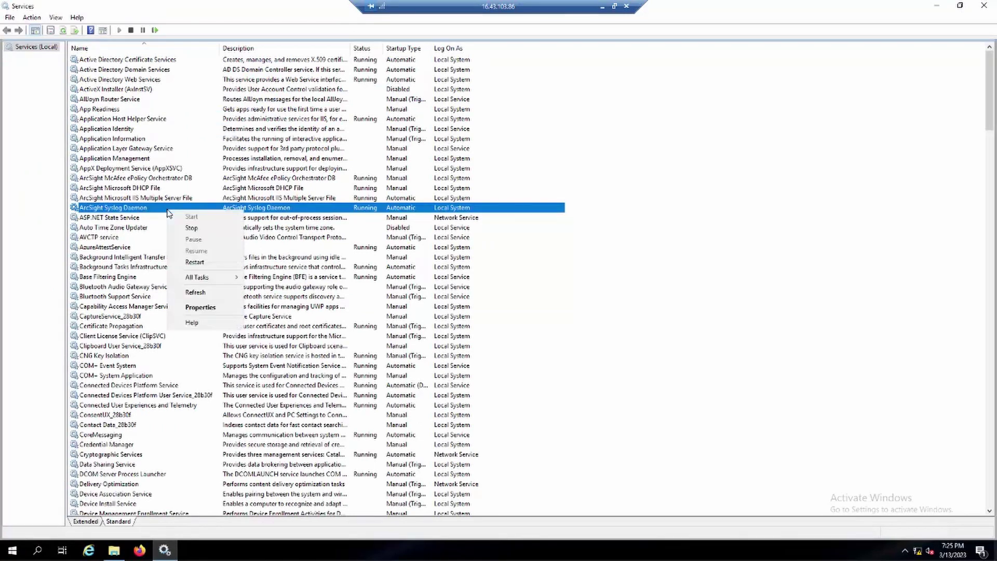
{"action": "left_click", "coordinate": [206, 229]}
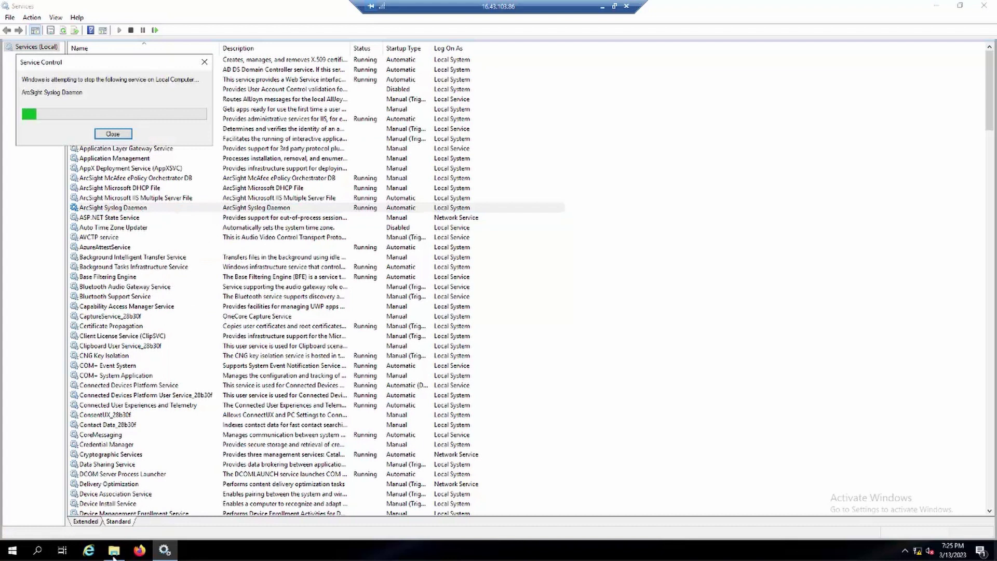
Switch to File Explorer, examine the bin folder in Syslog_514\current, and go back to the Syslog_514 folder.
{"action": "mouse_move", "coordinate": [115, 555]}
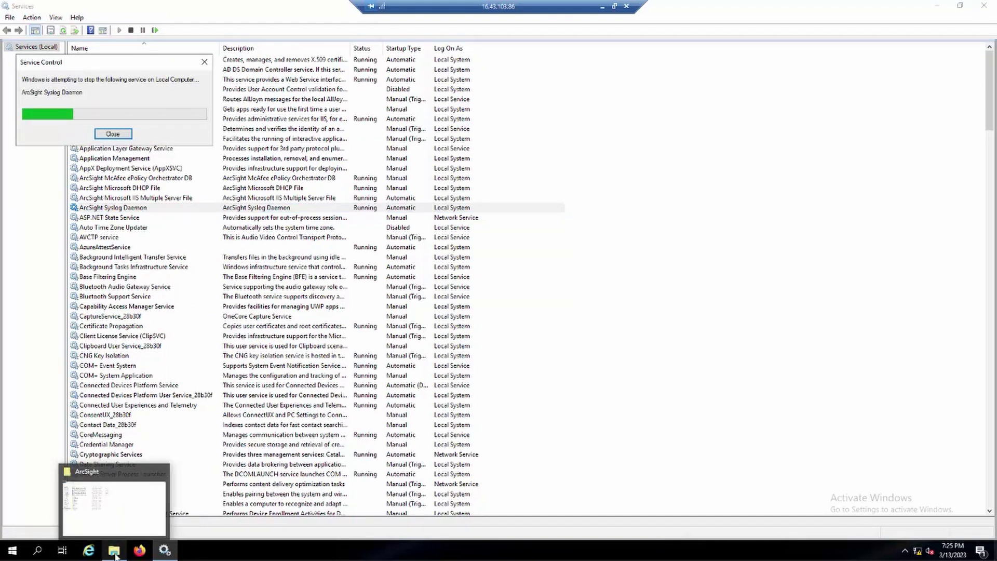
{"action": "left_click", "coordinate": [115, 555]}
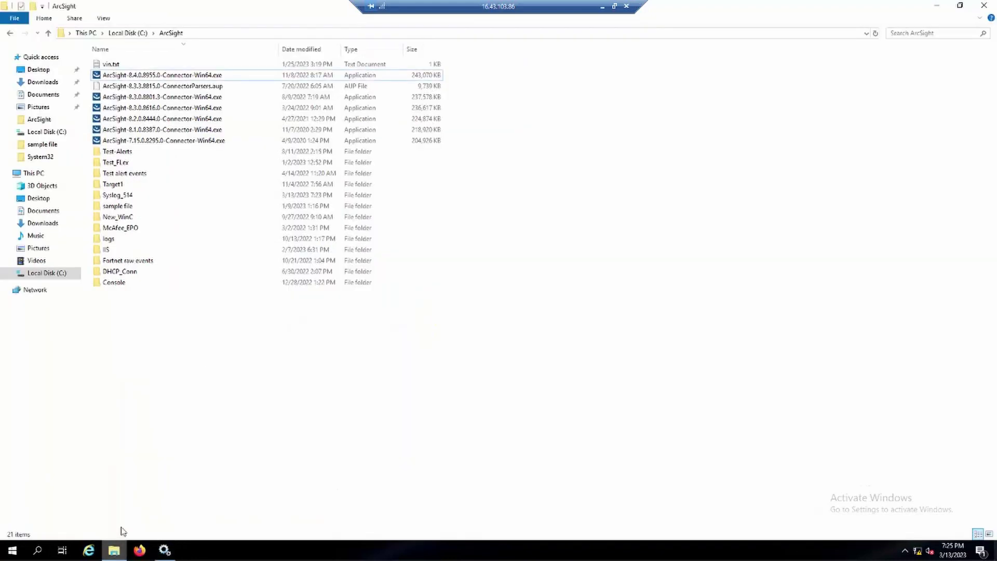
{"action": "double_click", "coordinate": [127, 198]}
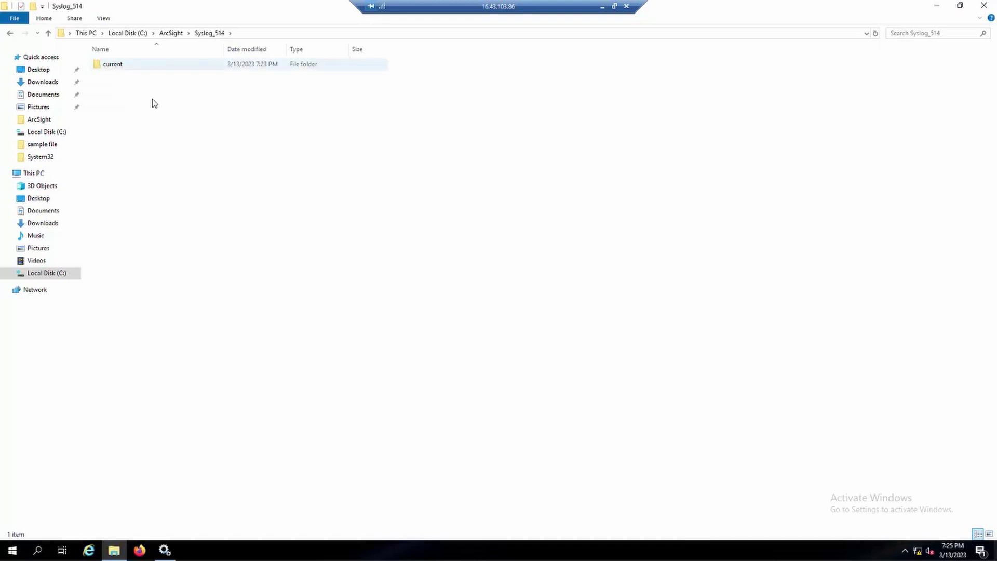
{"action": "left_click", "coordinate": [121, 69]}
{"action": "double_click", "coordinate": [121, 67]}
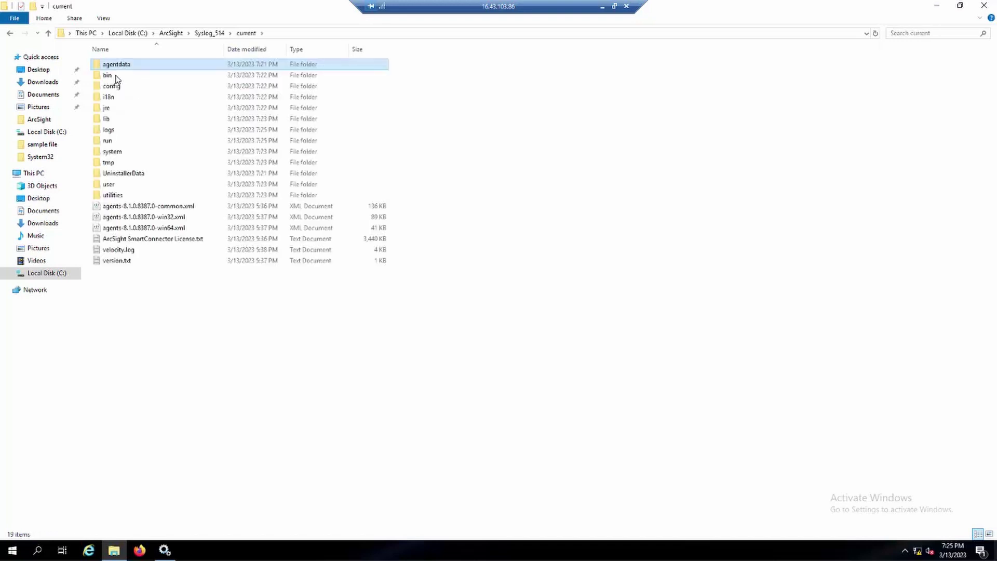
{"action": "double_click", "coordinate": [116, 77]}
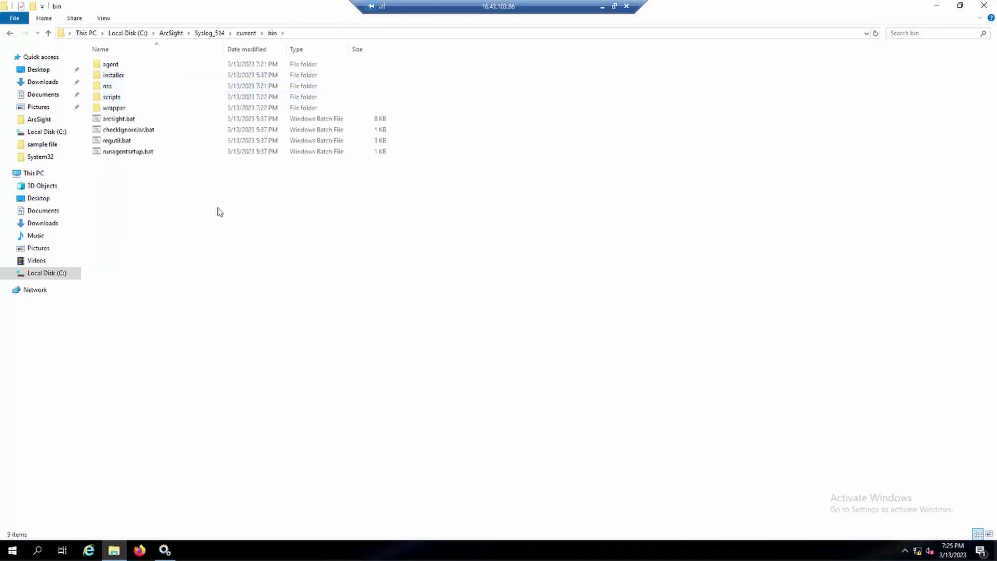
{"action": "left_click", "coordinate": [210, 34]}
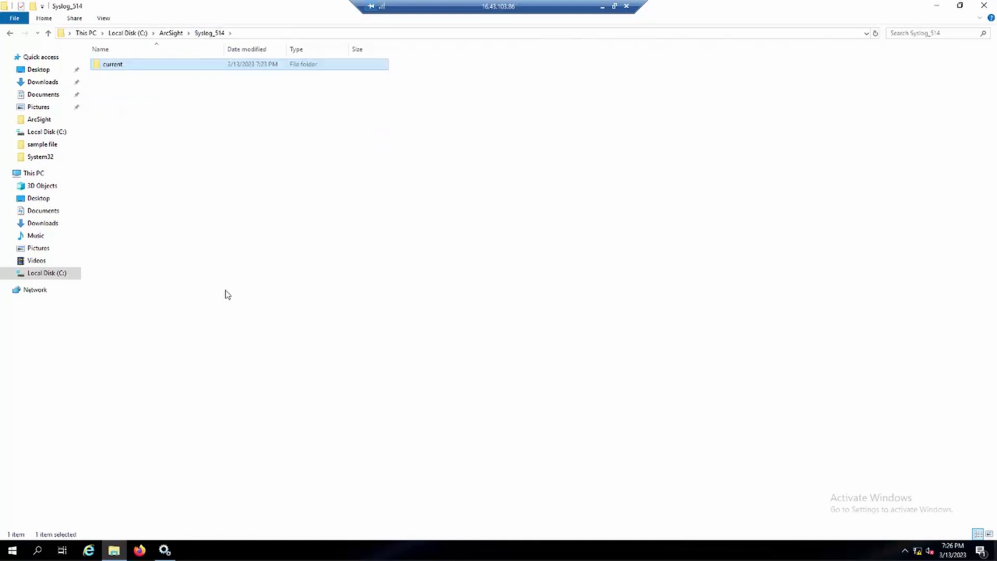
Check the ArcSight Syslog Daemon's status in Services, and go back to the ArcSight folder in File Explorer.
{"action": "left_click", "coordinate": [164, 550]}
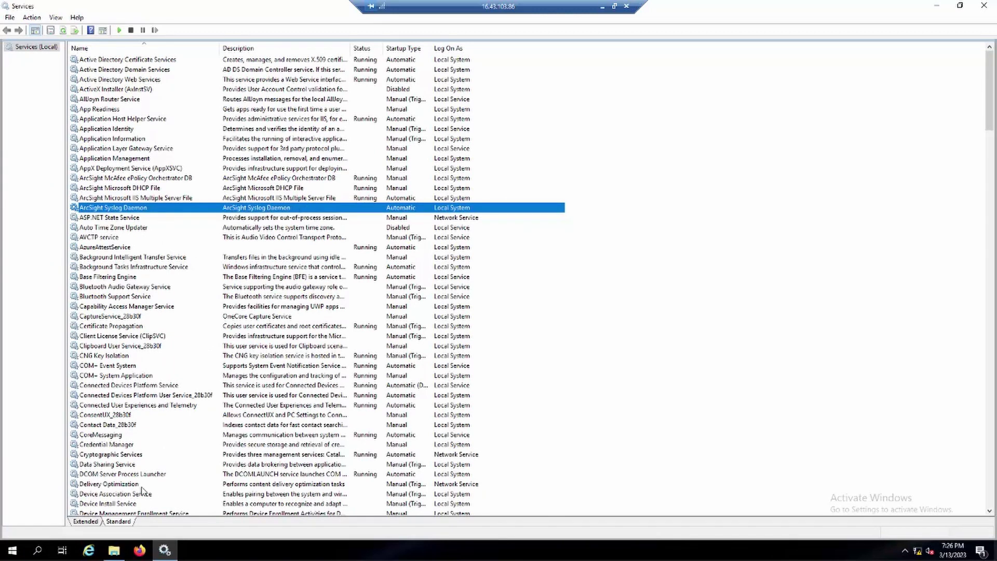
{"action": "left_click", "coordinate": [114, 550]}
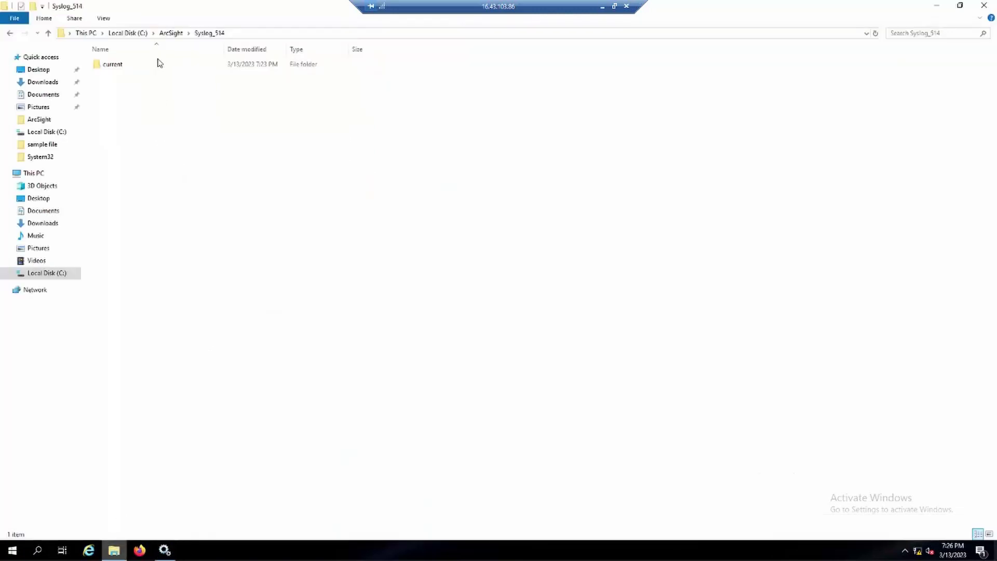
{"action": "left_click", "coordinate": [171, 34]}
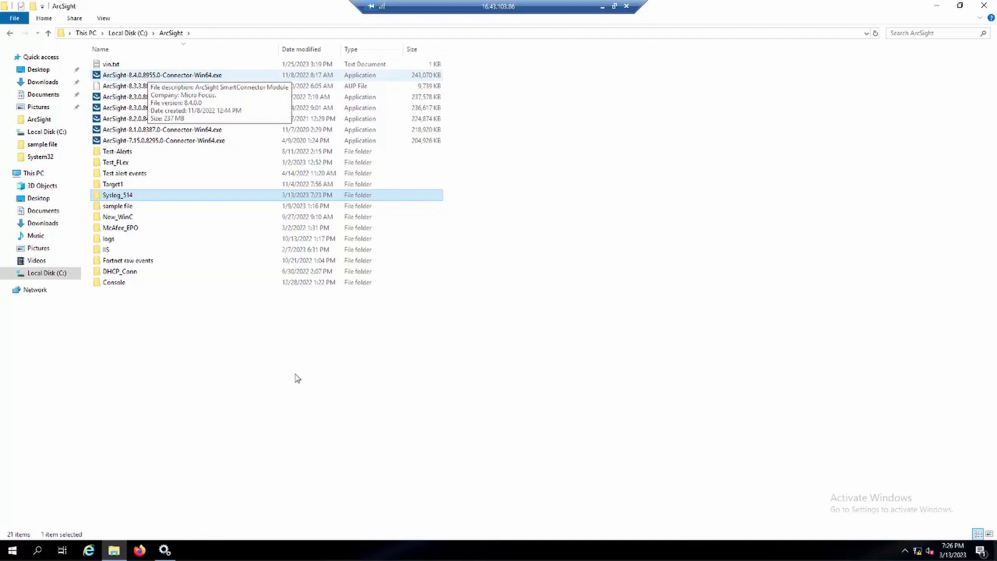
Run ArcSight-8.4.0.8955.0-Connector-Win64.exe as administrator.
{"action": "left_click", "coordinate": [249, 292]}
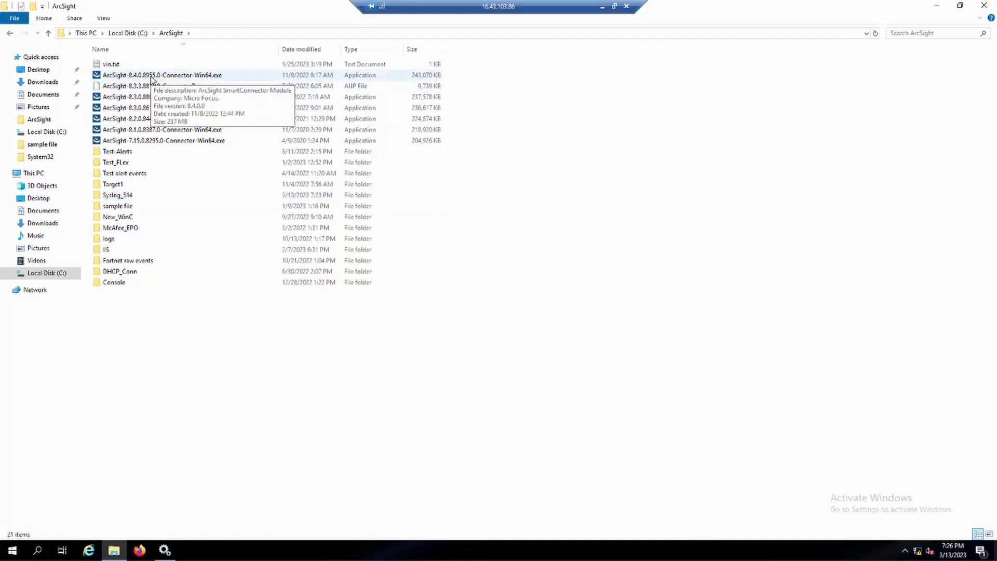
{"action": "right_click", "coordinate": [154, 77]}
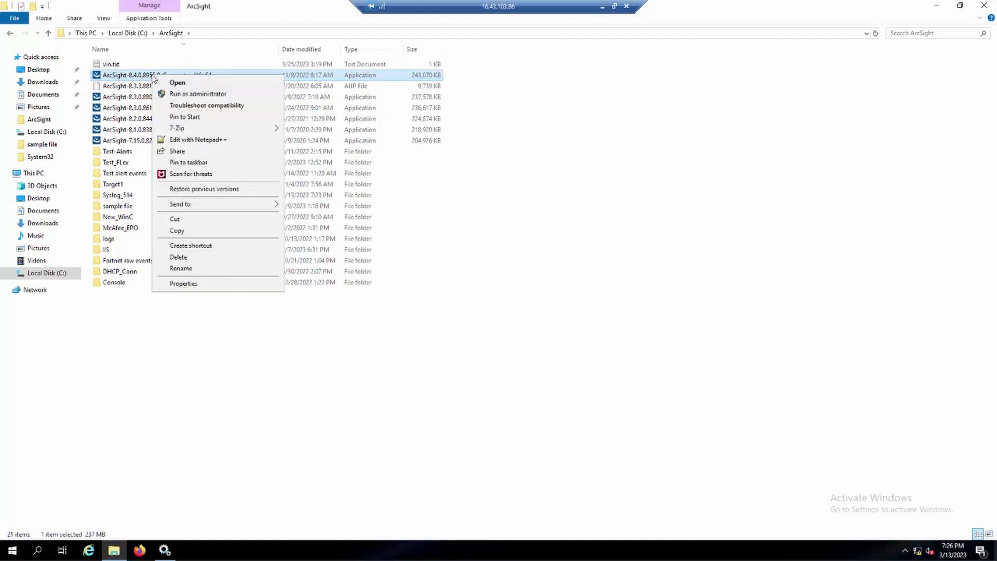
{"action": "left_click", "coordinate": [210, 96]}
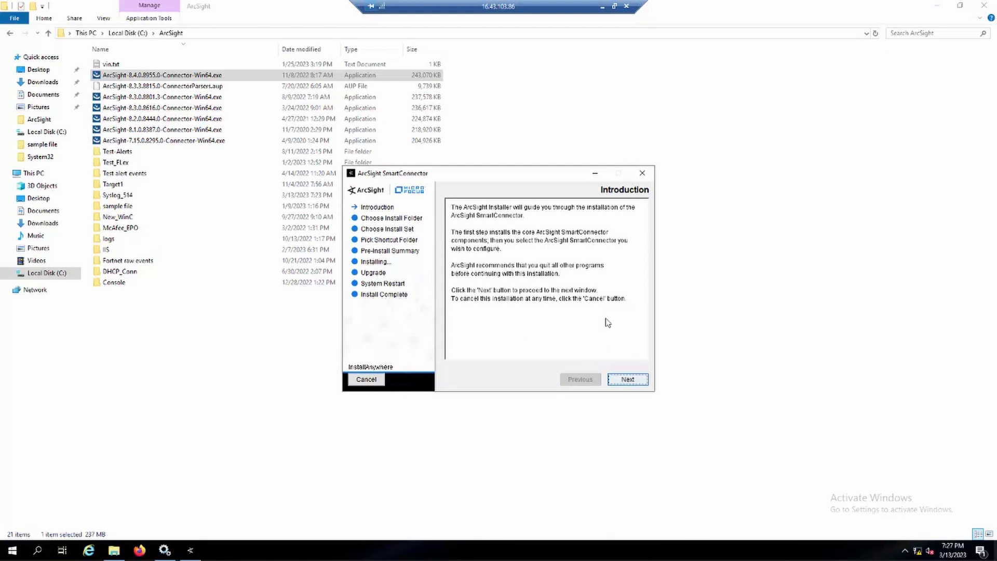
Set the install folder to the existing connector's path, C:\ArcSight\Syslog_514, and agree to update the previous installation.
{"action": "left_click", "coordinate": [626, 381]}
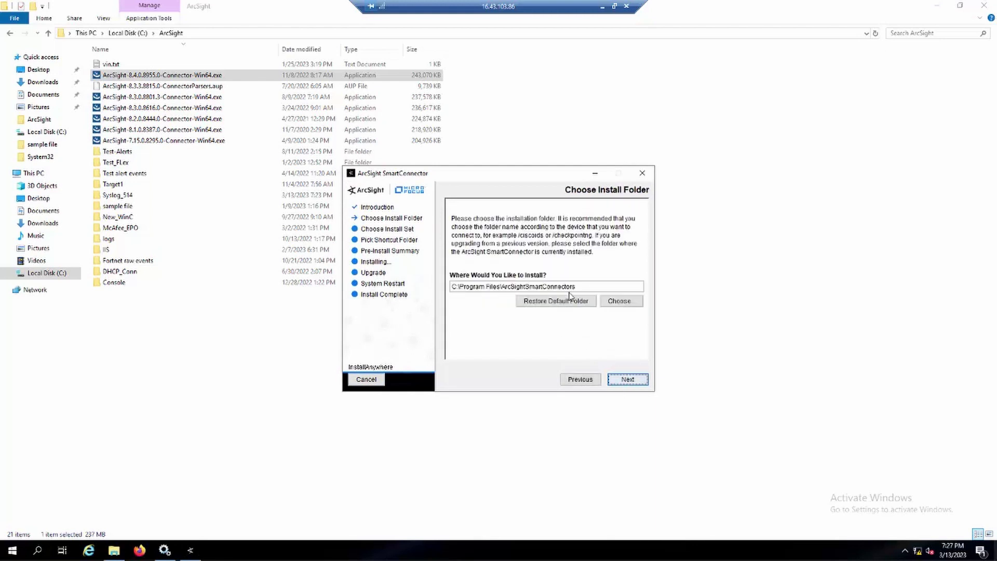
{"action": "left_click", "coordinate": [587, 288]}
{"action": "double_click", "coordinate": [139, 197]}
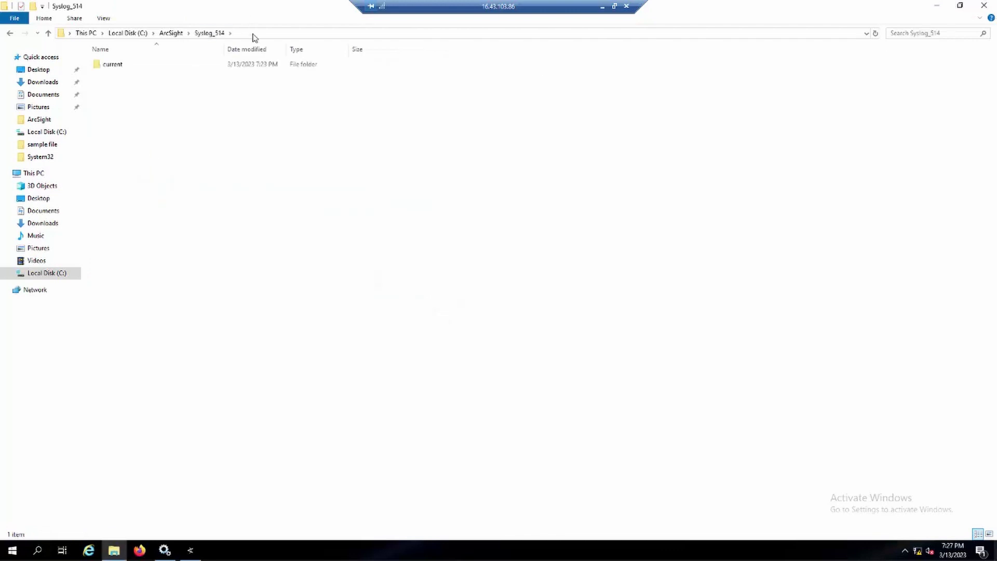
{"action": "left_click", "coordinate": [253, 35]}
{"action": "key", "text": "ctrl+c"}
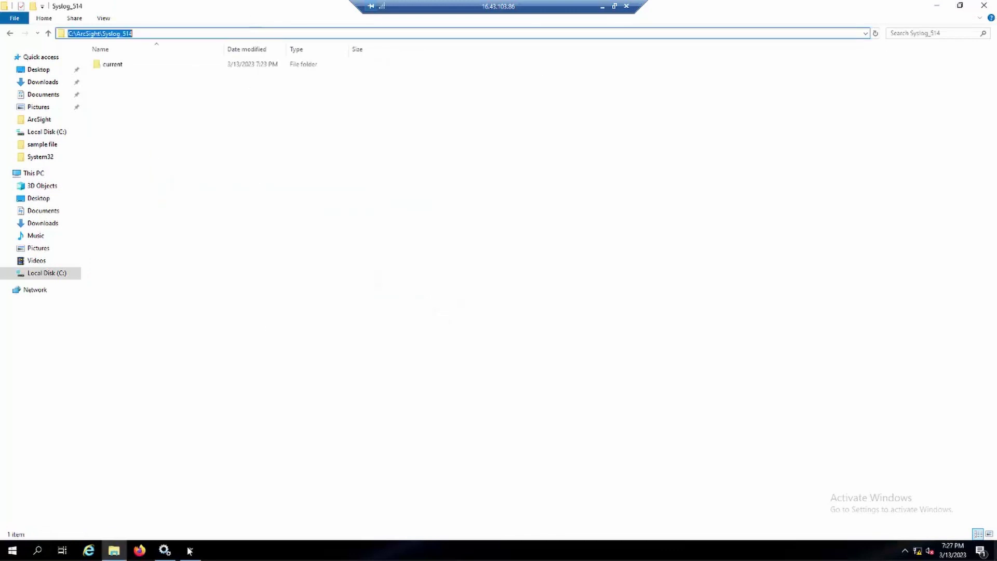
{"action": "left_click", "coordinate": [190, 551]}
{"action": "key", "text": "ctrl+a"}
{"action": "key", "text": "ctrl+v"}
{"action": "left_click", "coordinate": [628, 380]}
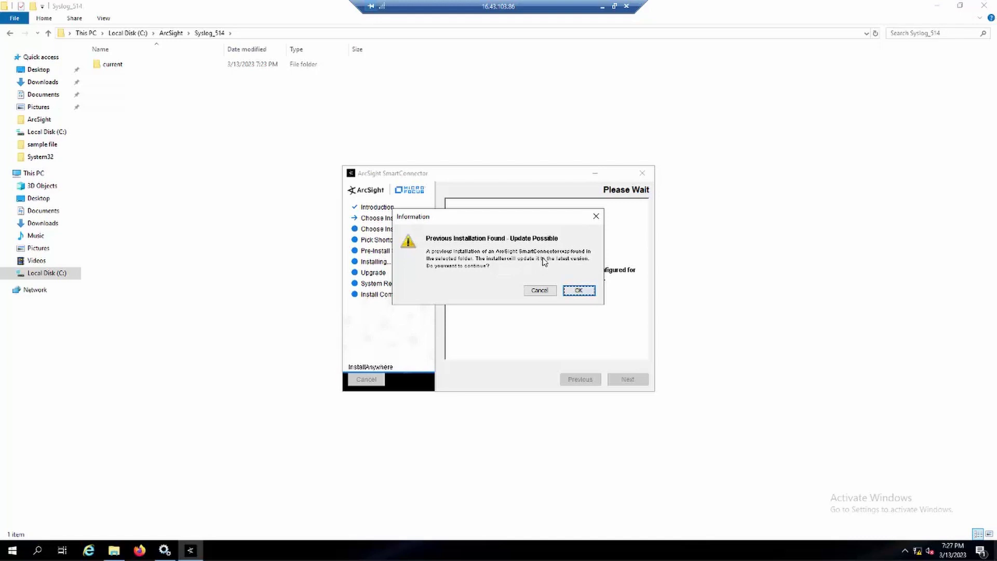
{"action": "left_click", "coordinate": [581, 291]}
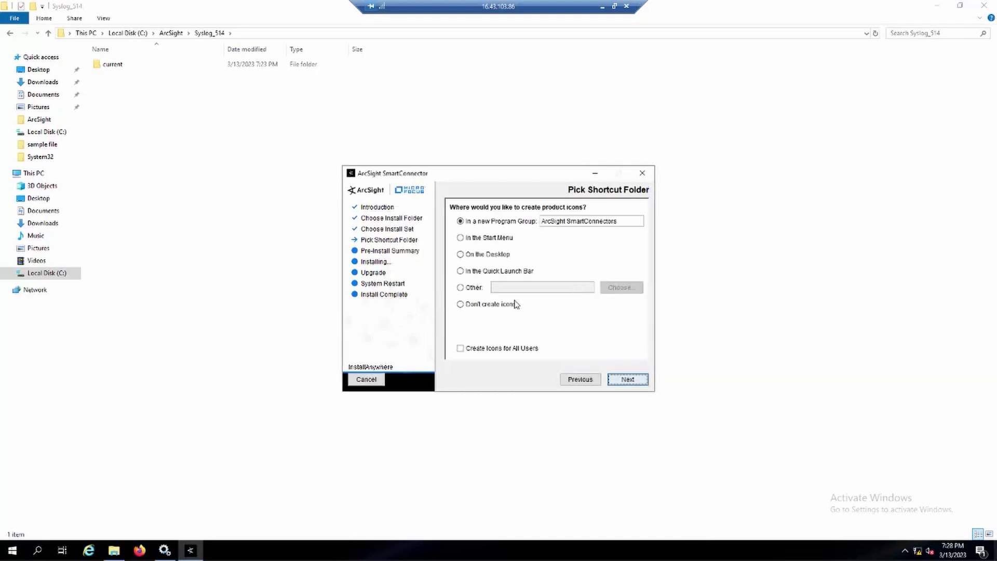
Choose not to create product icons, and carry the installation through the SmartConnector upgrade until it finishes.
{"action": "left_click", "coordinate": [460, 304]}
{"action": "left_click", "coordinate": [628, 380]}
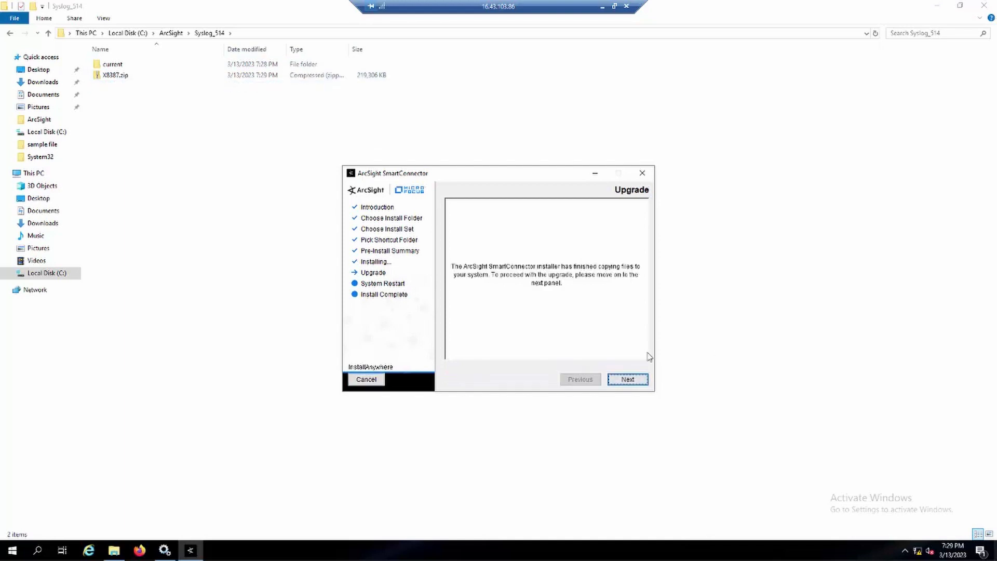
{"action": "left_click", "coordinate": [628, 379]}
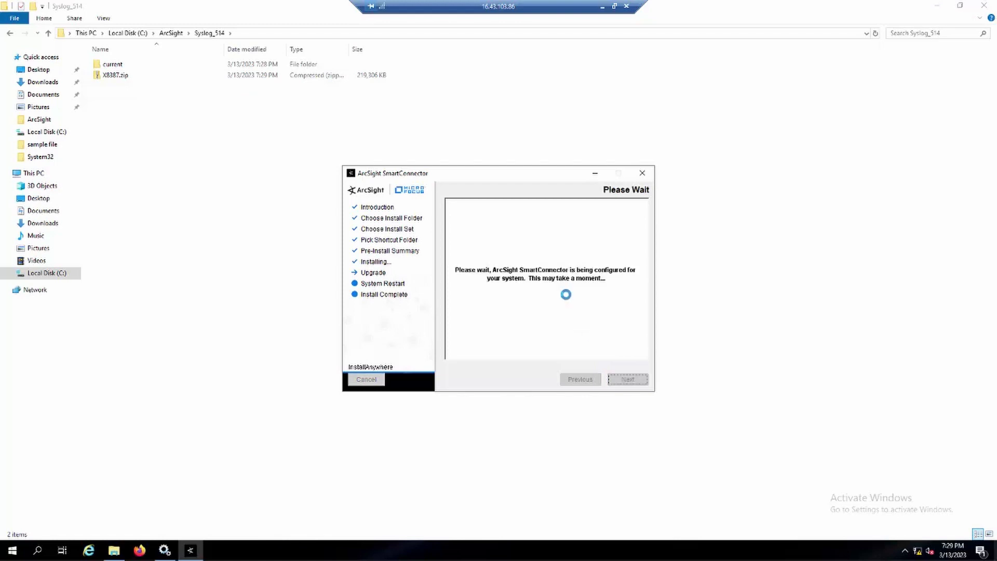
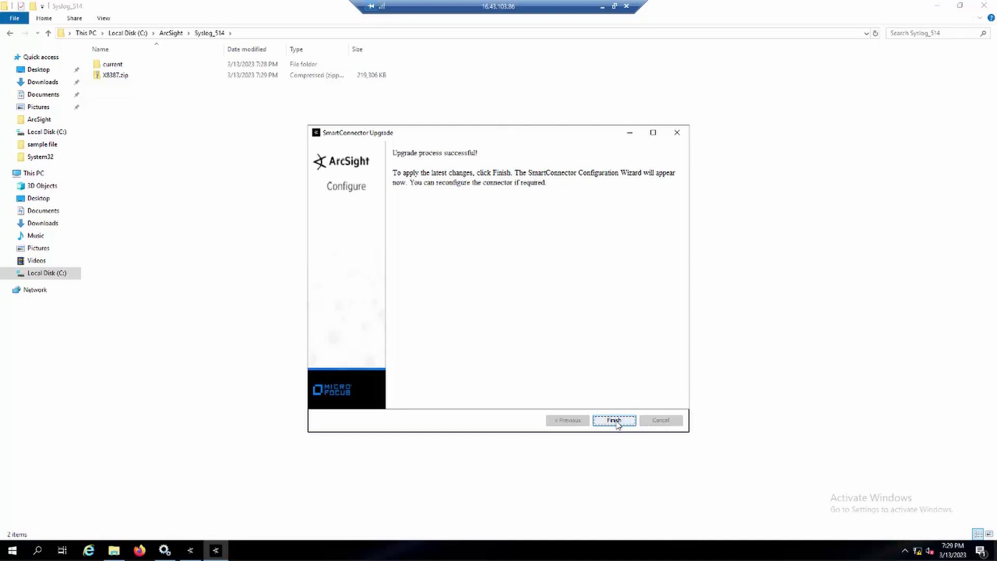
{"action": "left_click", "coordinate": [617, 421]}
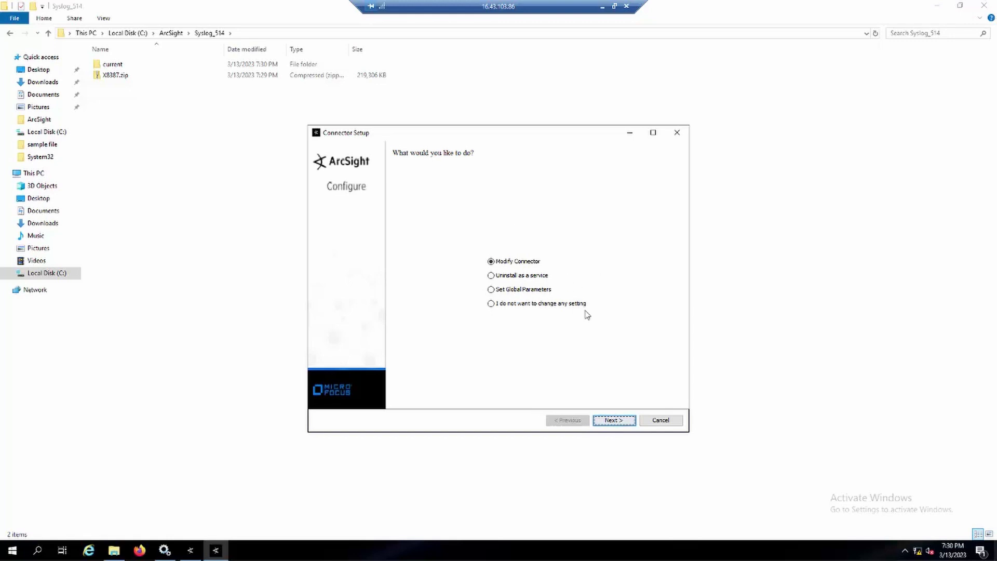
Keep the connector settings unchanged, exit the Connector Setup wizard, and close the installer.
{"action": "left_click", "coordinate": [543, 306]}
{"action": "left_click", "coordinate": [616, 422]}
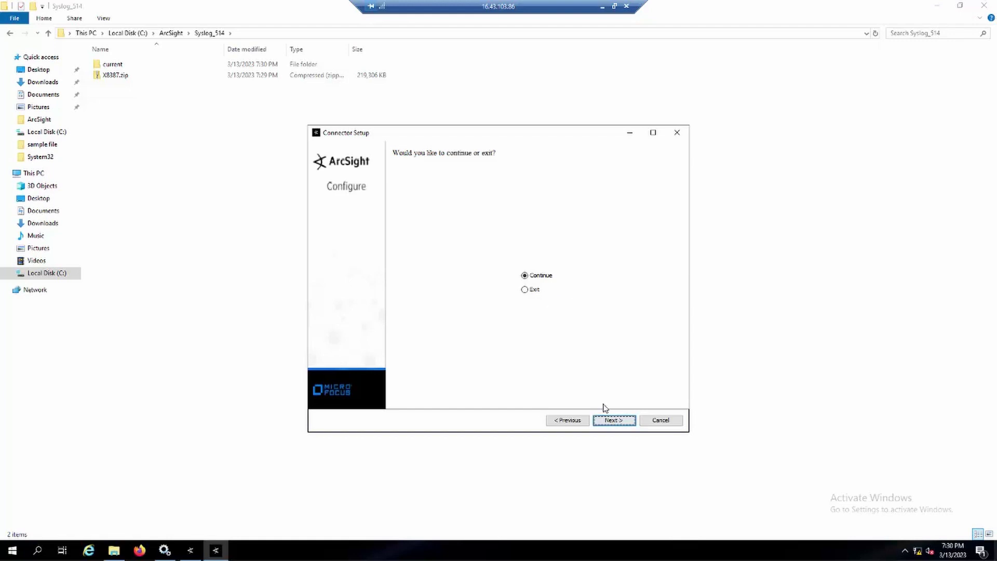
{"action": "left_click", "coordinate": [530, 289]}
{"action": "left_click", "coordinate": [613, 421]}
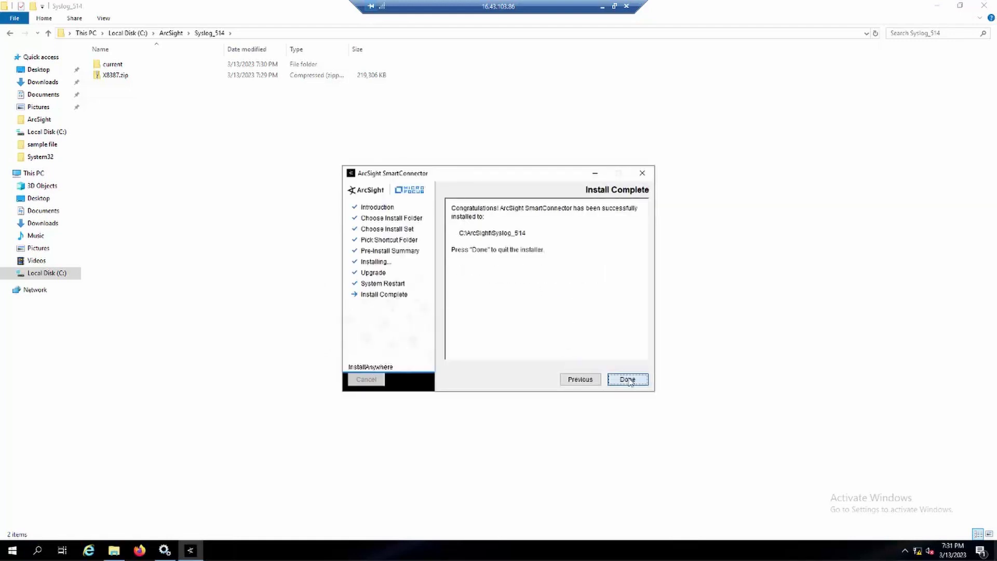
{"action": "key", "text": "Return"}
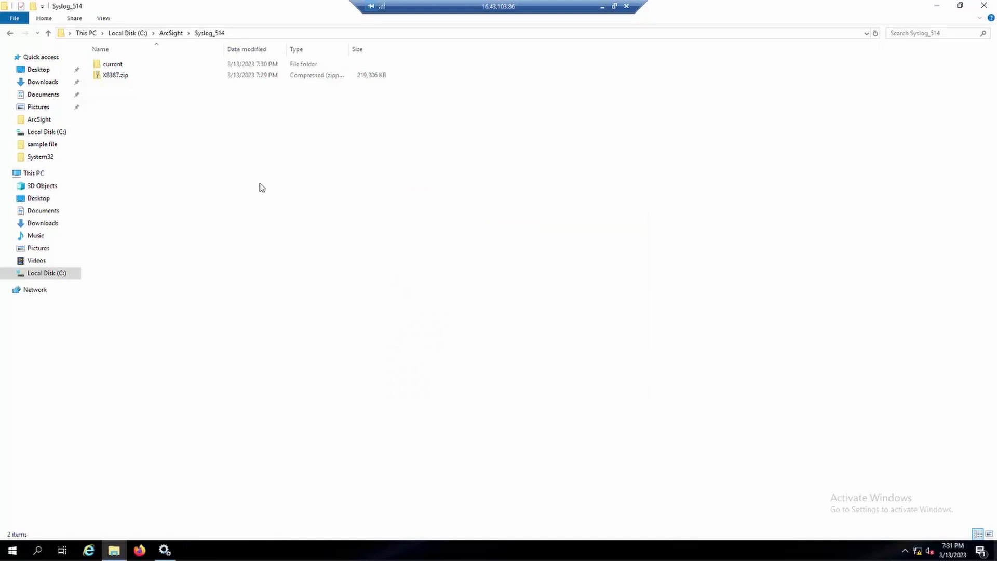
Open the current folder in Syslog_514 to check the connector version in the agents XML file names after the upgrade.
{"action": "left_click", "coordinate": [123, 66]}
{"action": "double_click", "coordinate": [123, 66]}
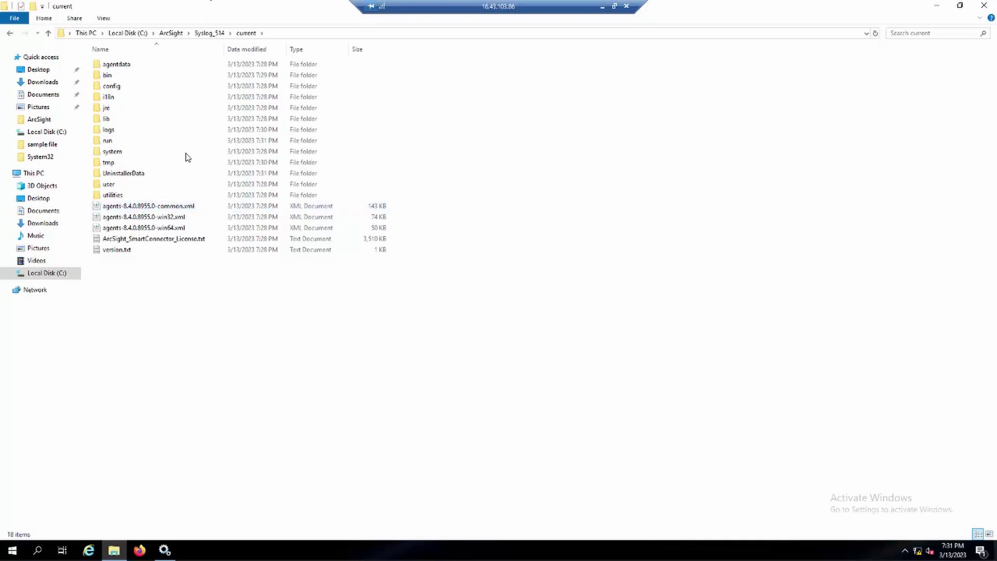
Return to the Syslog_514 folder, switch to Services, and start the ArcSight Syslog Daemon service.
{"action": "left_click", "coordinate": [210, 33]}
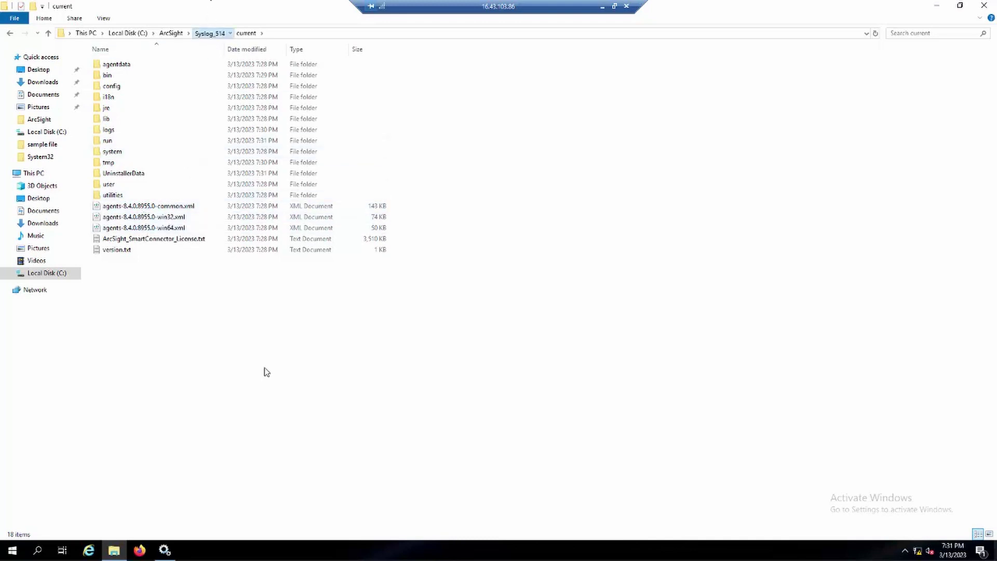
{"action": "left_click", "coordinate": [165, 550]}
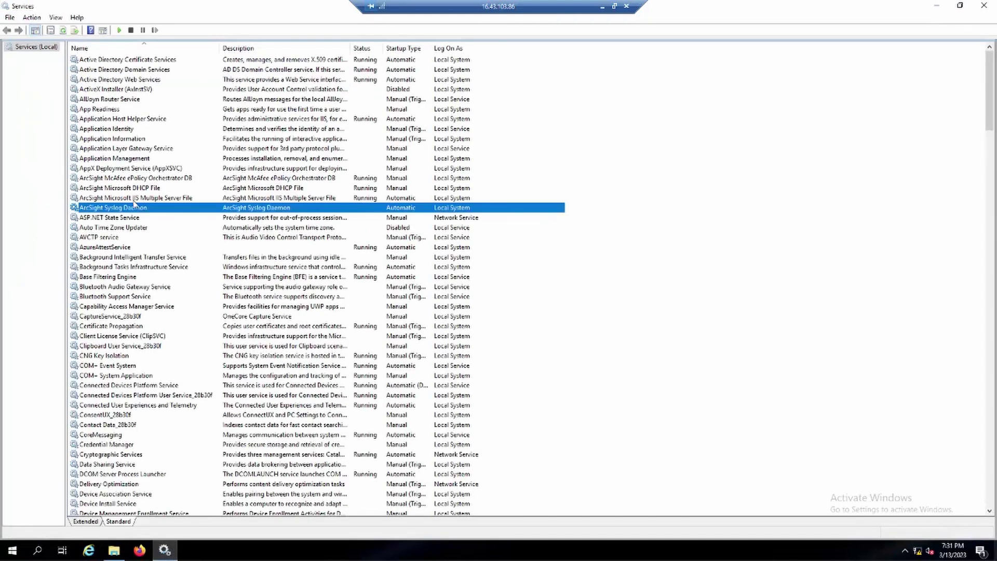
{"action": "right_click", "coordinate": [136, 211]}
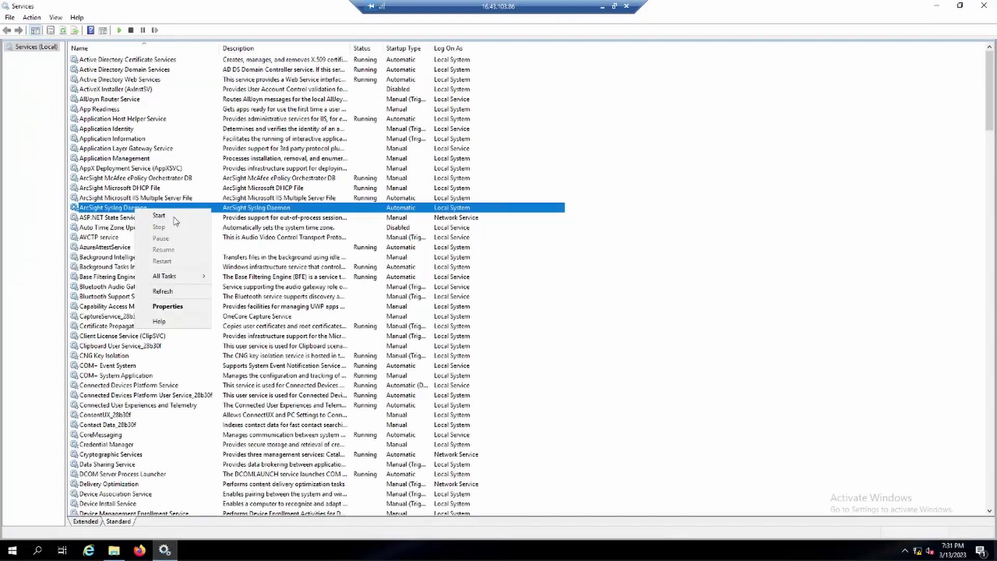
{"action": "left_click", "coordinate": [175, 220]}
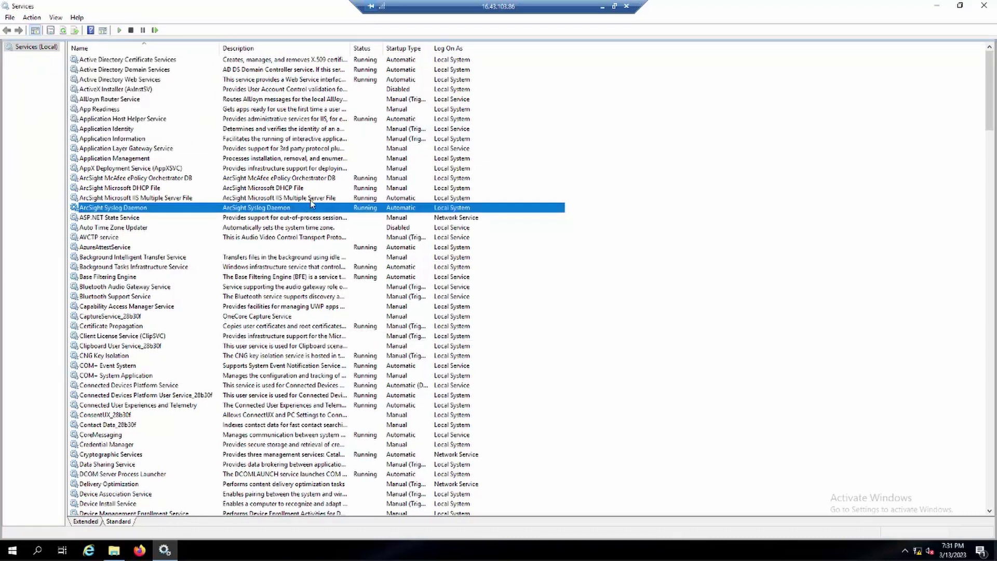
Sign in to ArcSight Management Center as admin, filling the username and password fields from the saved credentials.
{"action": "left_click", "coordinate": [591, 339]}
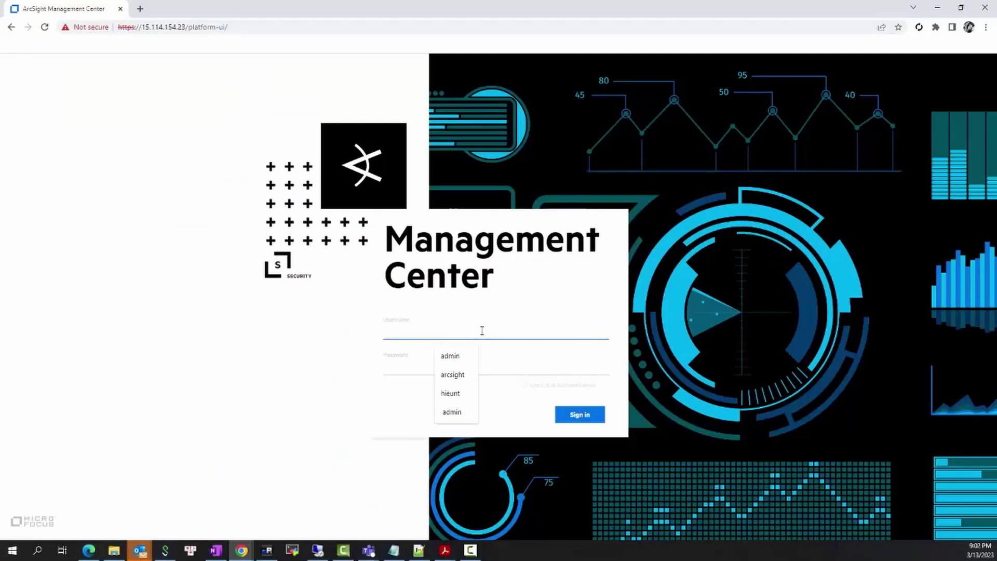
{"action": "key", "text": "Down"}
{"action": "key", "text": "Return"}
{"action": "key", "text": "Return"}
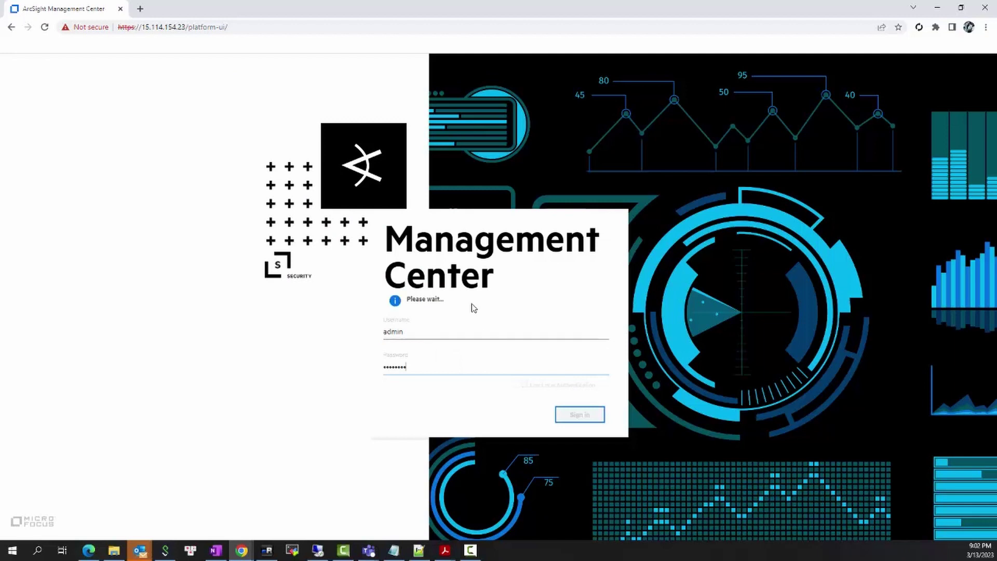
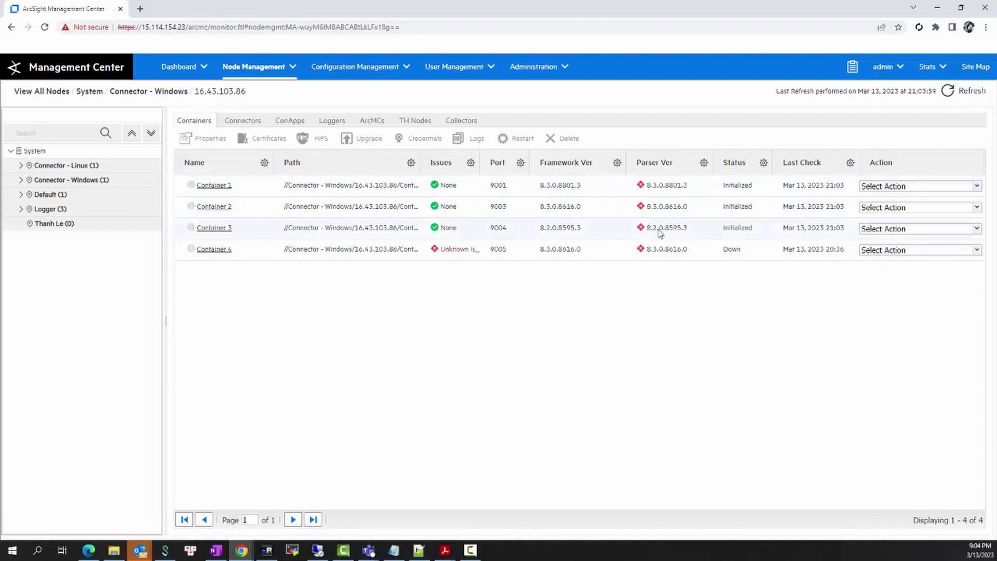
Open the Upgrade Files repository among the administration repositories.
{"action": "left_click", "coordinate": [565, 192]}
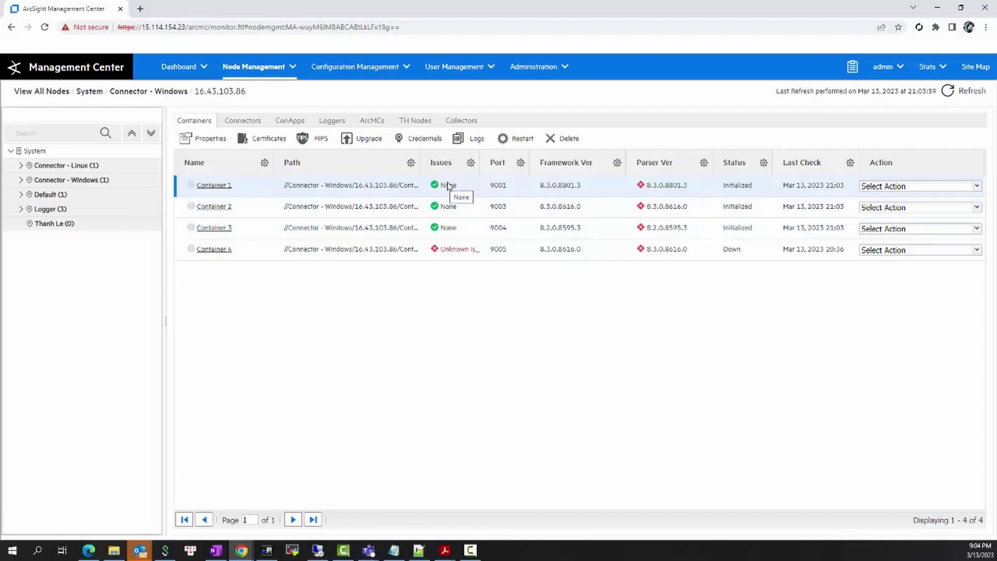
{"action": "left_click", "coordinate": [572, 74]}
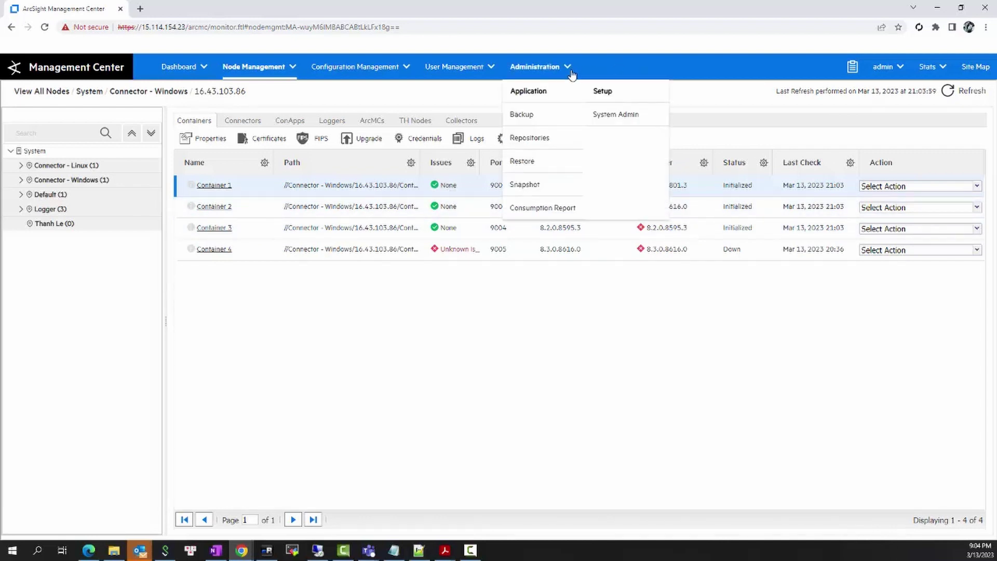
{"action": "left_click", "coordinate": [543, 141]}
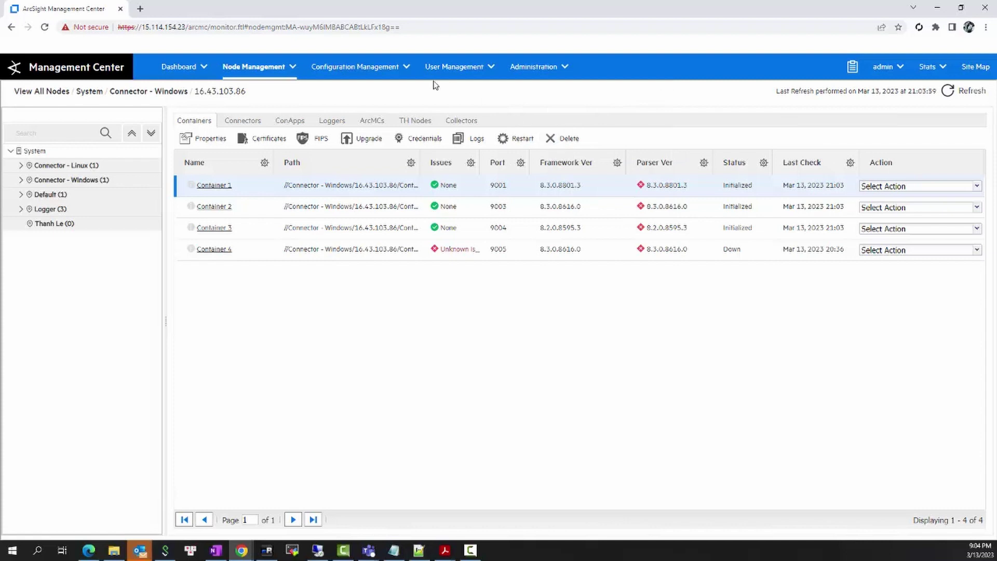
{"action": "mouse_move", "coordinate": [438, 86]}
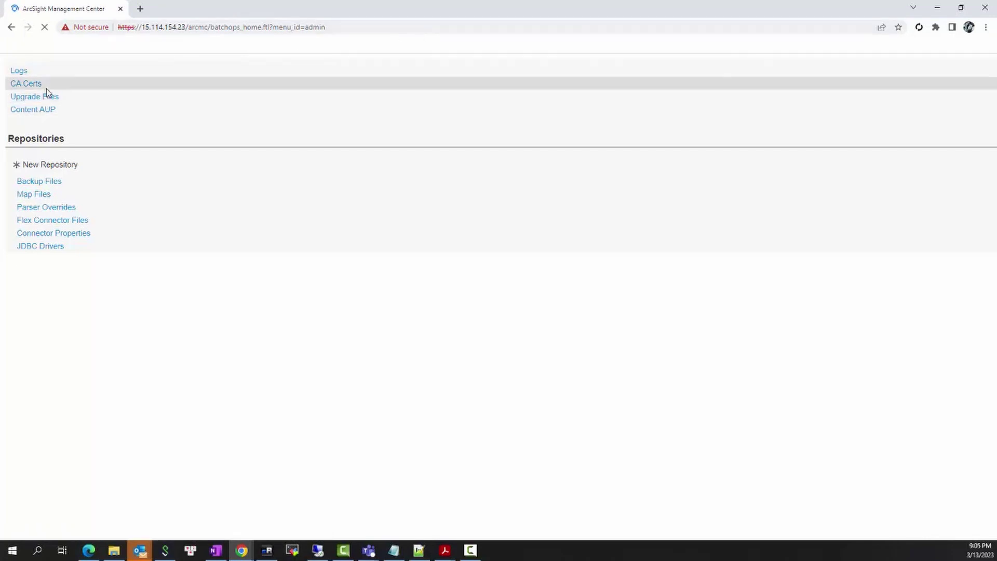
{"action": "left_click", "coordinate": [57, 100]}
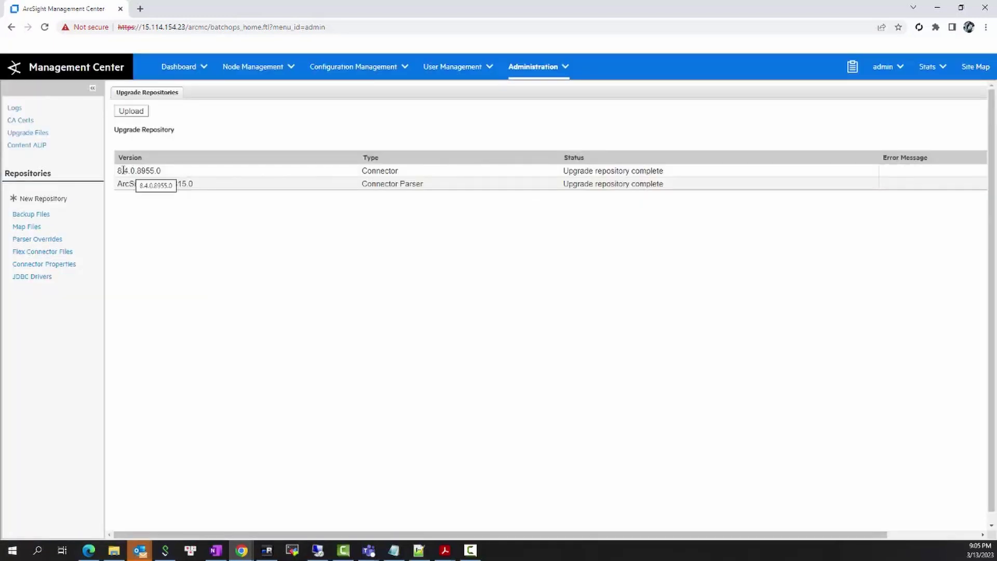
Check the version, type and status of the Connector entry in the upgrade repository.
{"action": "left_click_drag", "start_coordinate": [119, 170], "coordinate": [208, 175]}
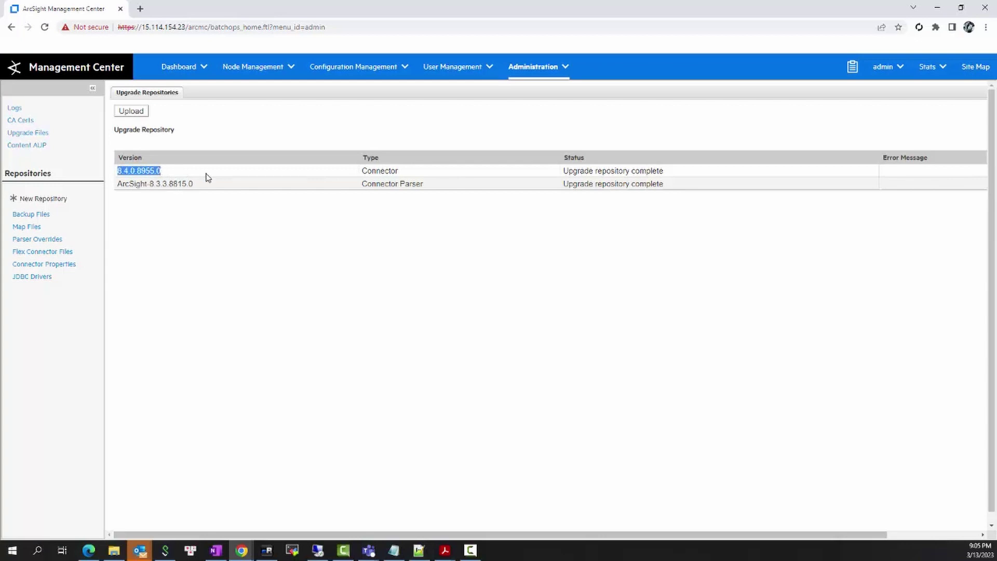
{"action": "left_click", "coordinate": [207, 176]}
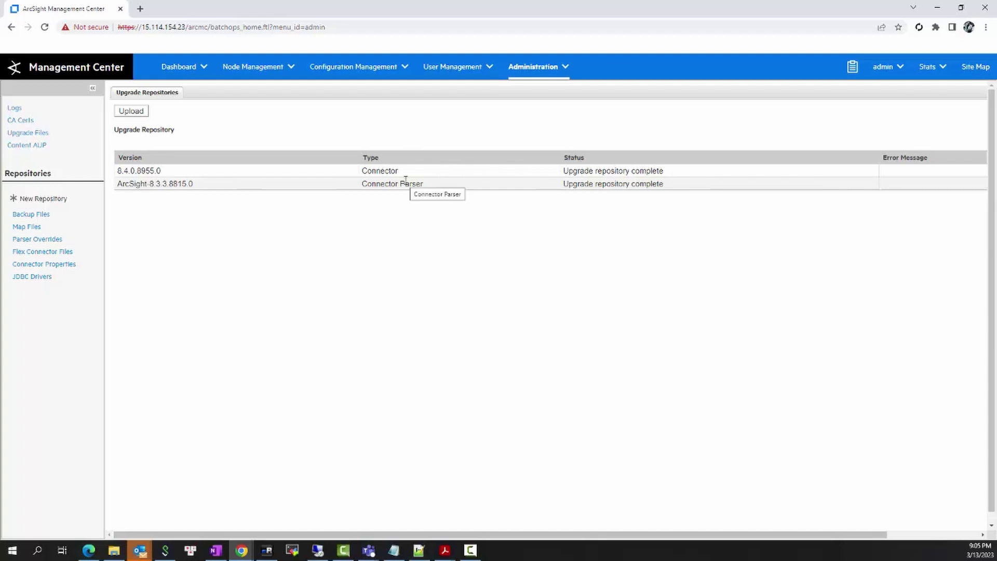
{"action": "left_click_drag", "start_coordinate": [665, 170], "coordinate": [561, 171]}
{"action": "left_click_drag", "start_coordinate": [166, 171], "coordinate": [117, 170]}
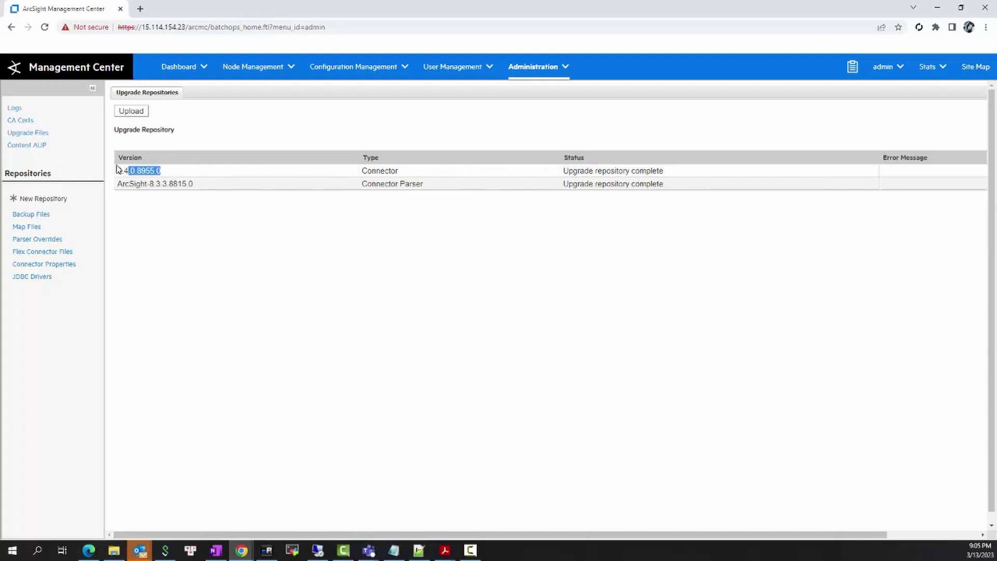
{"action": "left_click", "coordinate": [271, 175]}
{"action": "left_click_drag", "start_coordinate": [176, 173], "coordinate": [122, 172]}
{"action": "left_click", "coordinate": [223, 187]}
{"action": "left_click", "coordinate": [271, 173]}
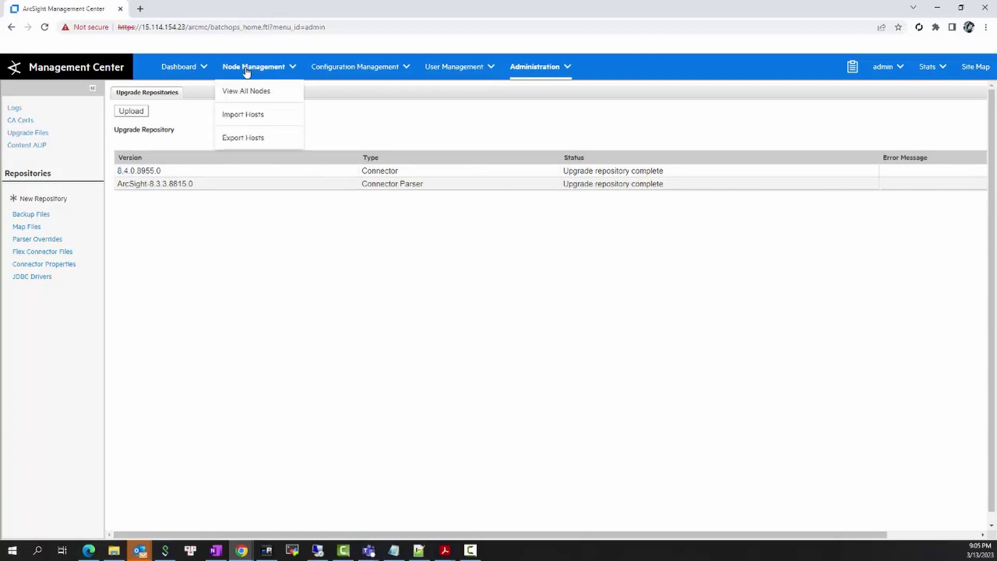
View all nodes and open the containers of host 16.43.103.86 in the Connector - Windows location.
{"action": "mouse_move", "coordinate": [257, 73]}
{"action": "left_click", "coordinate": [267, 71]}
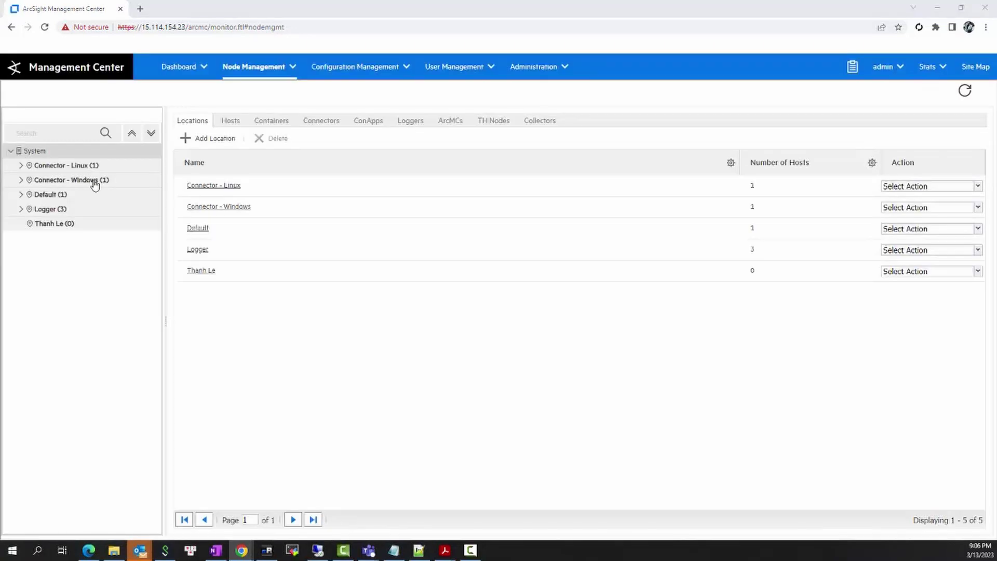
{"action": "left_click", "coordinate": [94, 182]}
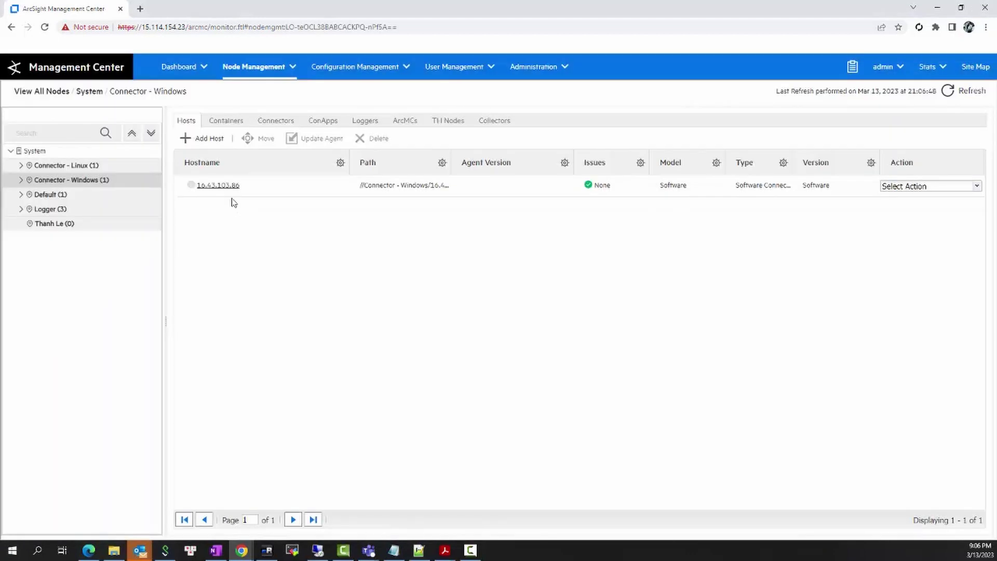
{"action": "left_click", "coordinate": [232, 190]}
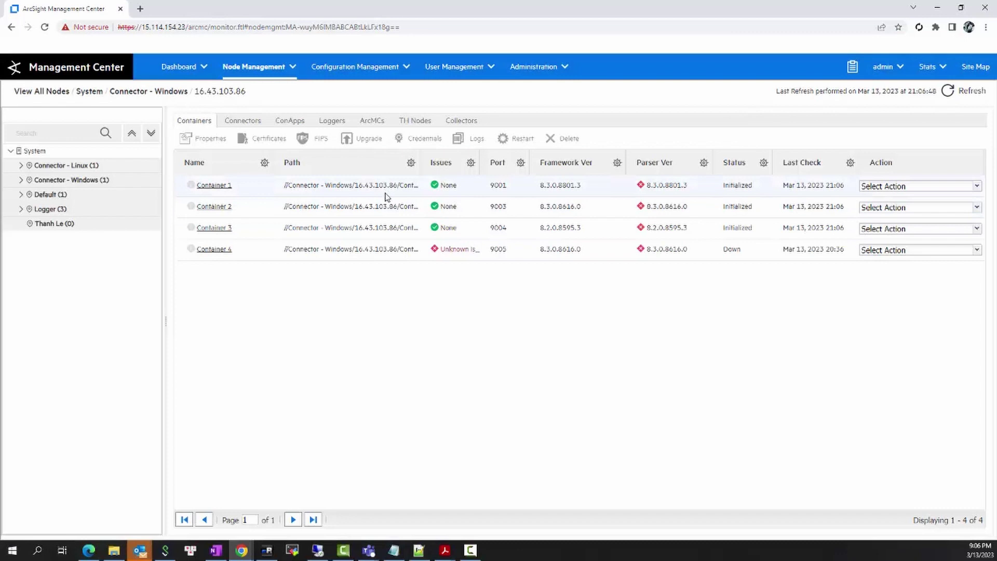
Begin an upgrade of Container 3, dismiss the Marketplace warning, and set the upgrade type to Framework upgrade.
{"action": "left_click", "coordinate": [377, 226]}
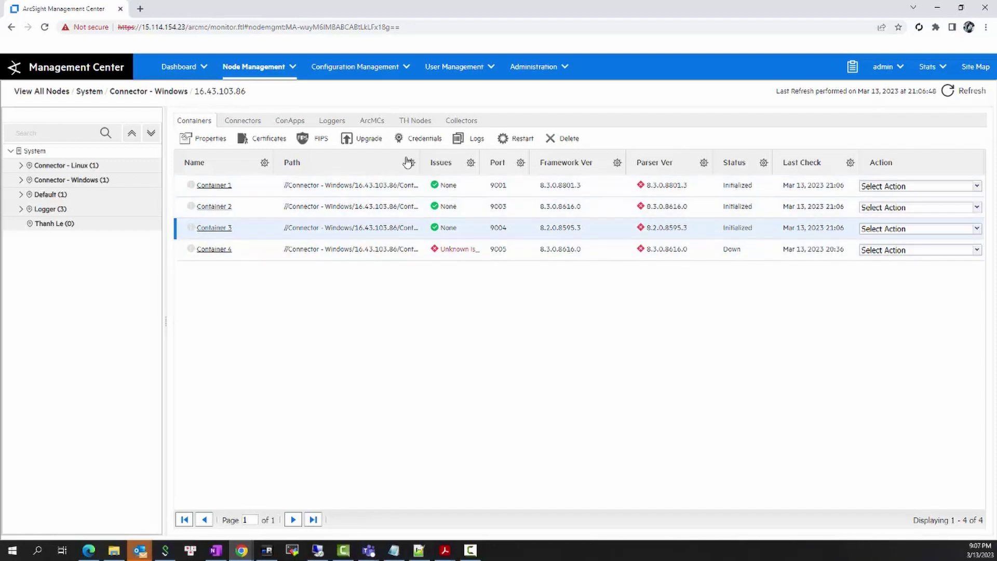
{"action": "left_click", "coordinate": [366, 140]}
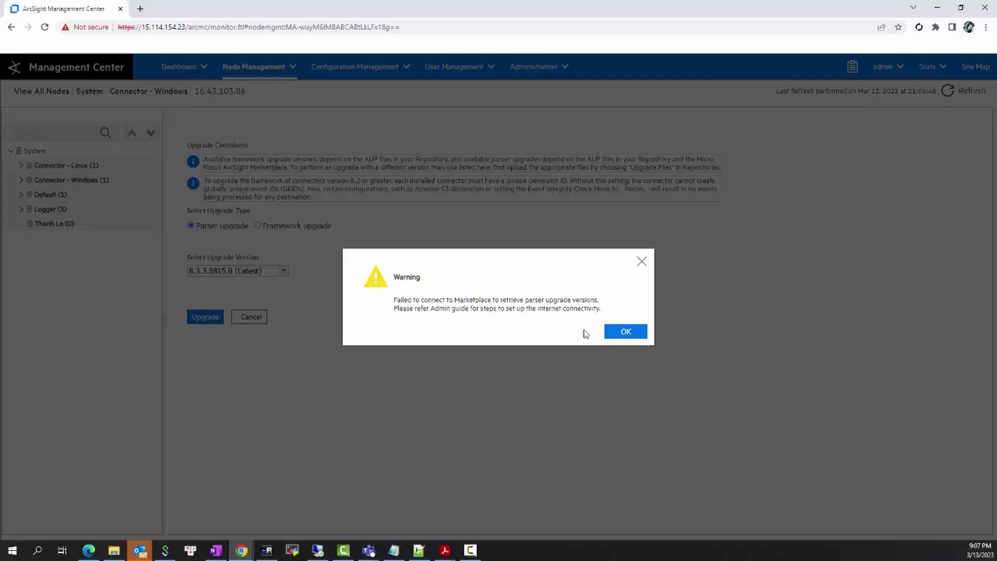
{"action": "left_click", "coordinate": [624, 336]}
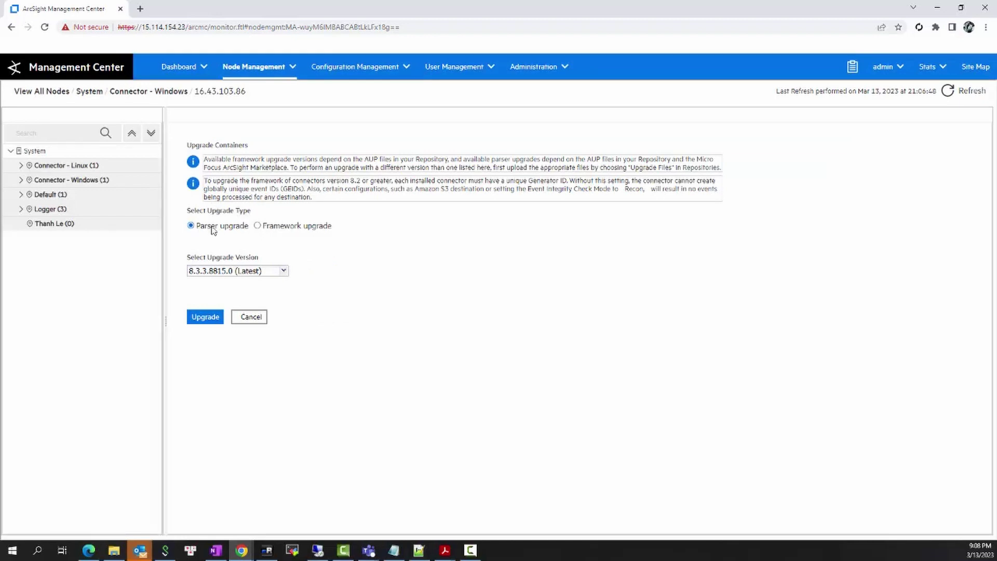
{"action": "left_click_drag", "start_coordinate": [206, 228], "coordinate": [358, 229]}
{"action": "left_click", "coordinate": [262, 238]}
{"action": "left_click", "coordinate": [358, 229]}
{"action": "left_click", "coordinate": [257, 227]}
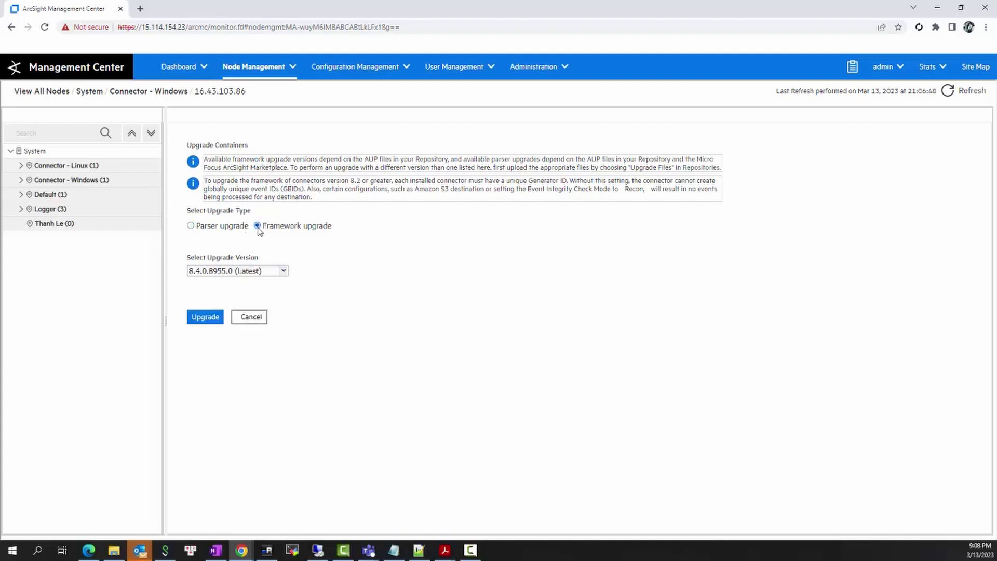
Choose upgrade version 8.4.0.8955.0 (Latest) and launch the framework upgrade of Container 3.
{"action": "left_click", "coordinate": [283, 270]}
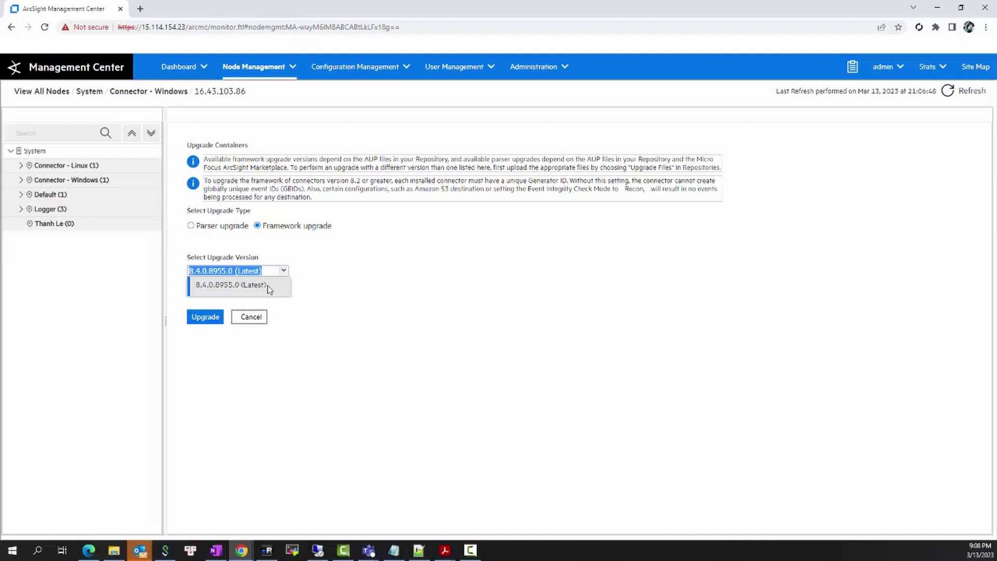
{"action": "left_click", "coordinate": [240, 293]}
{"action": "left_click", "coordinate": [348, 299]}
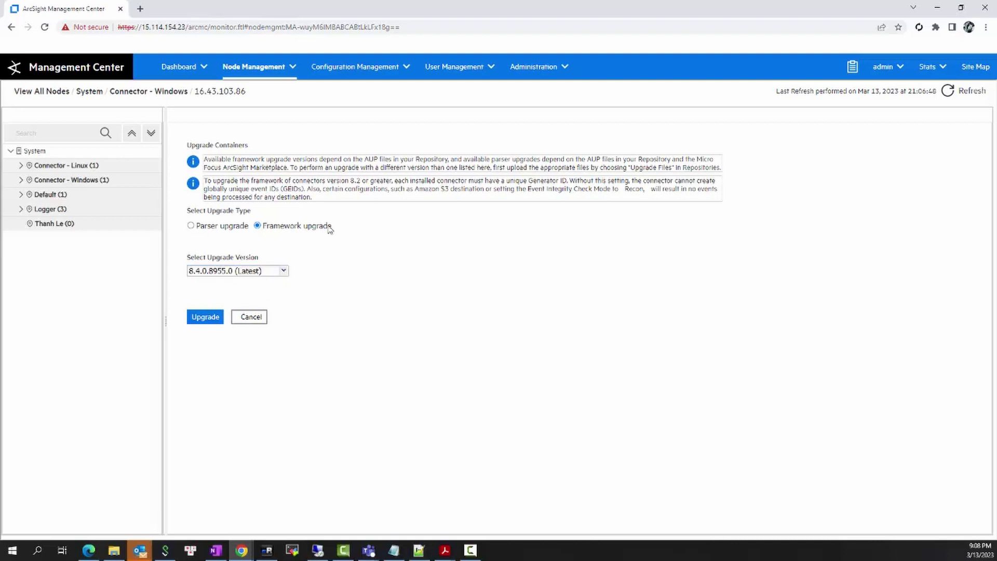
{"action": "left_click", "coordinate": [208, 318]}
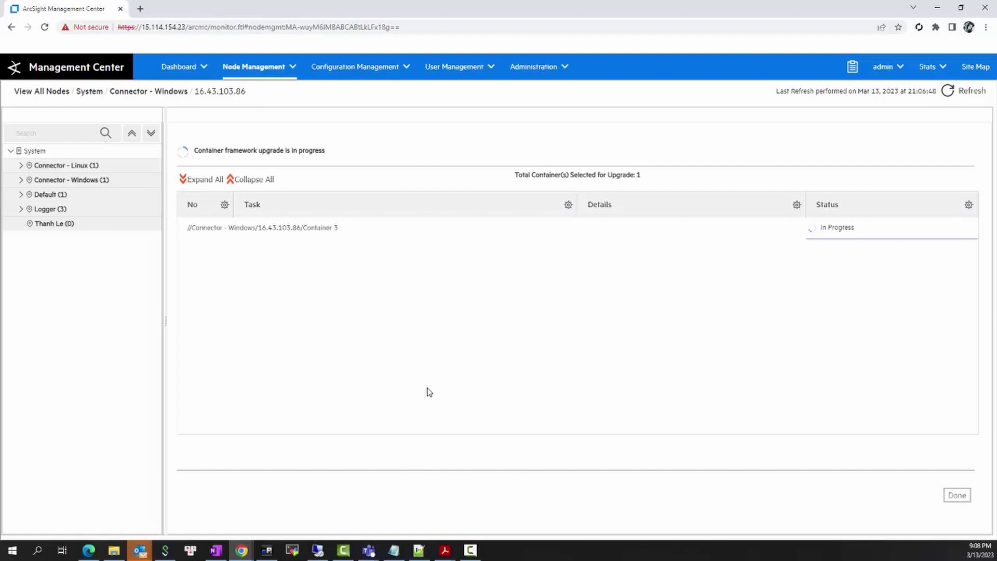
Switch to the remote Windows server and go to the C:\ArcSight folder to locate the upgraded container's connector folder.
{"action": "left_click", "coordinate": [317, 552]}
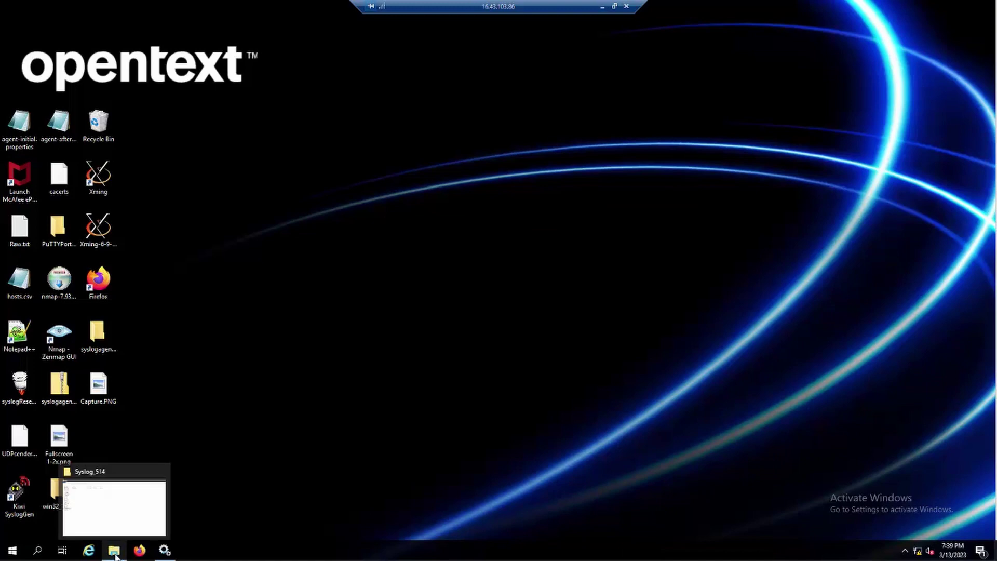
{"action": "left_click", "coordinate": [113, 503]}
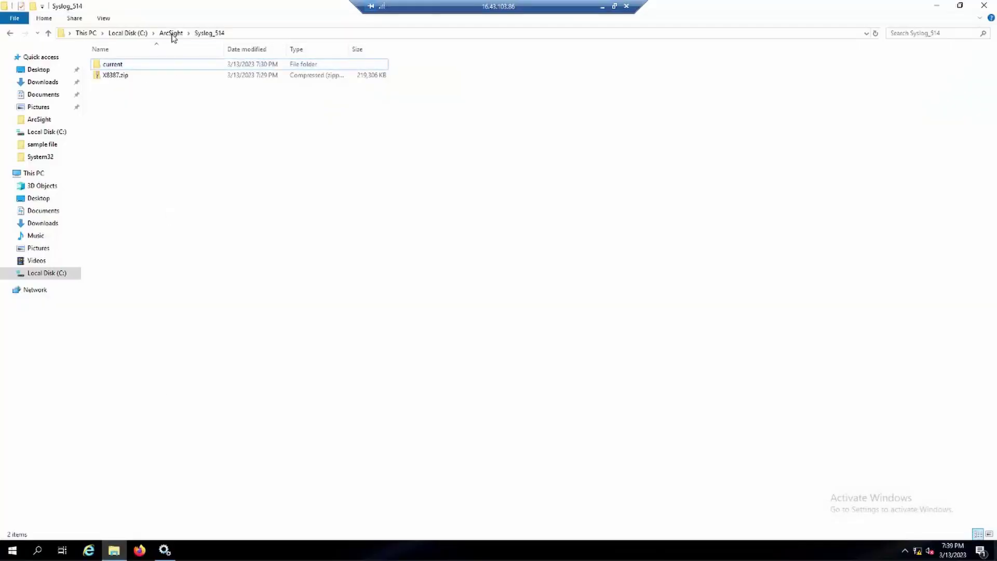
{"action": "left_click", "coordinate": [171, 32]}
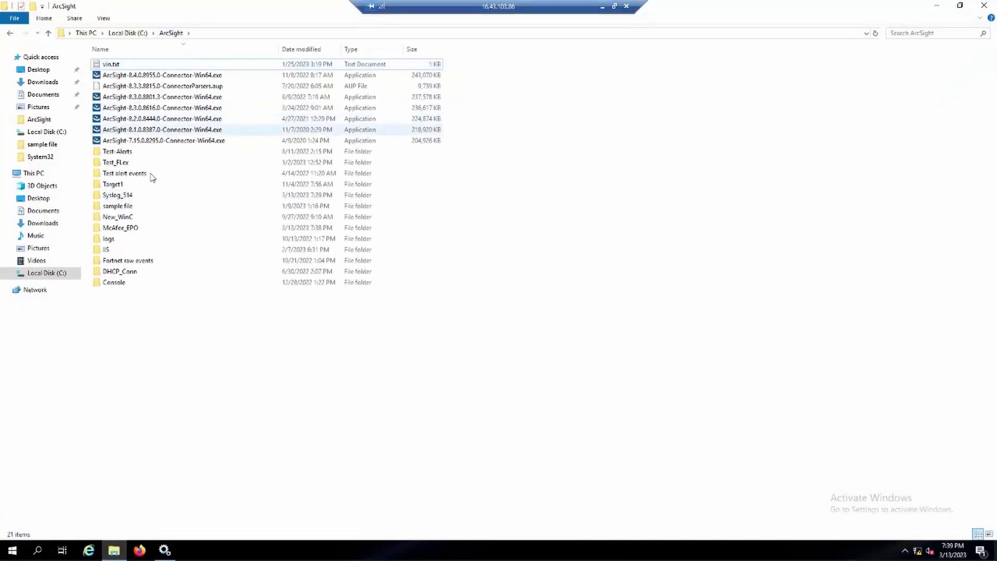
{"action": "left_click", "coordinate": [121, 227]}
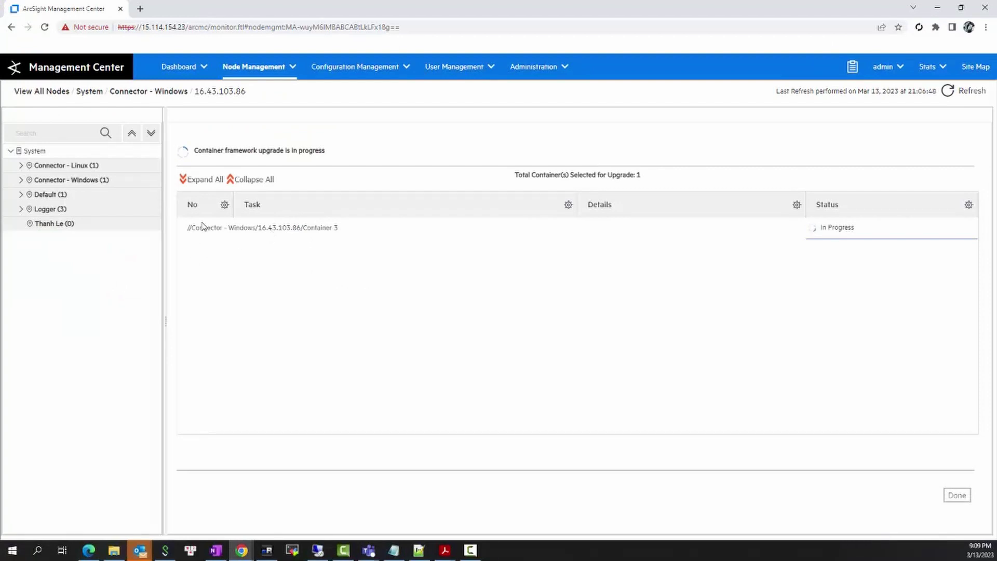
Return to Management Center and expand Container 3 under host 16.43.103.86 in Connector - Windows to identify its connector, then collapse it.
{"action": "left_click", "coordinate": [20, 179]}
{"action": "left_click", "coordinate": [31, 195]}
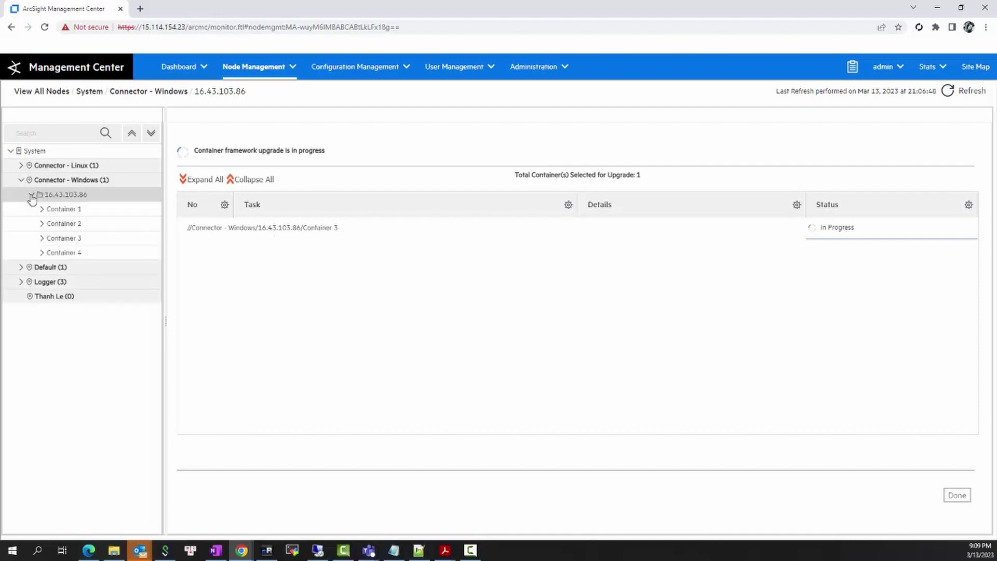
{"action": "left_click", "coordinate": [41, 238]}
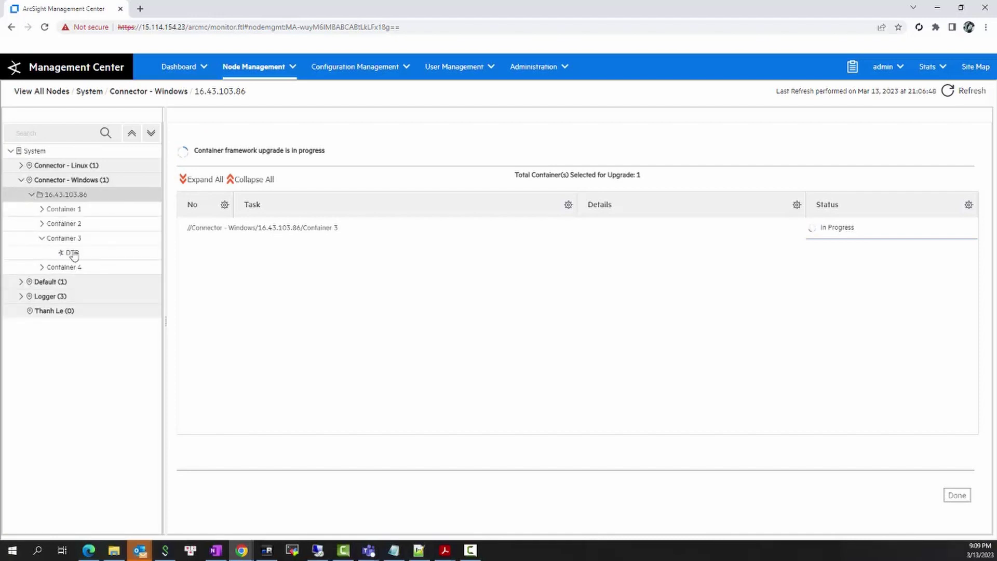
{"action": "left_click", "coordinate": [41, 238]}
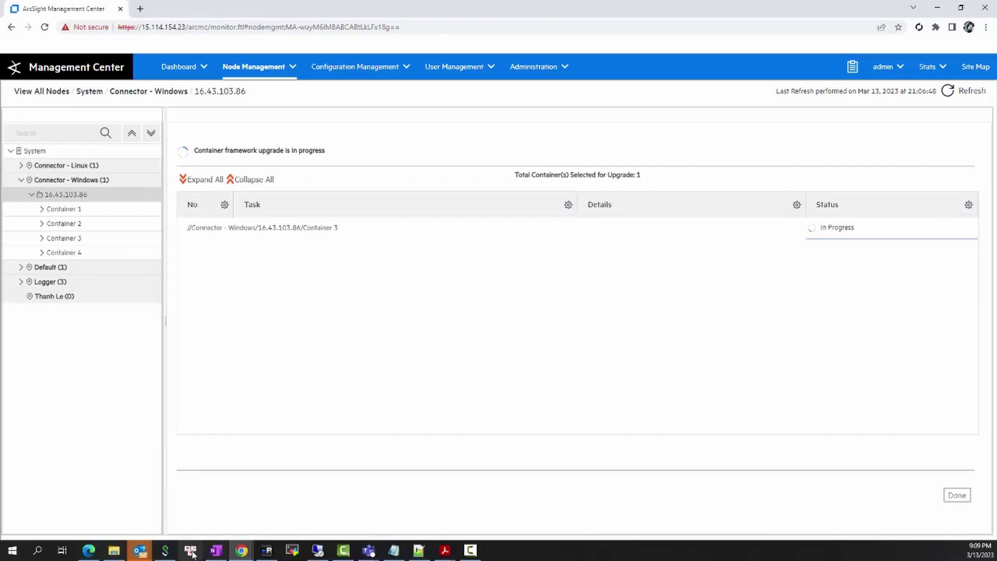
Switch to the remote server and open the McAfee_EPO folder in C:\ArcSight to inspect the connector's upgrade files.
{"action": "left_click", "coordinate": [318, 550]}
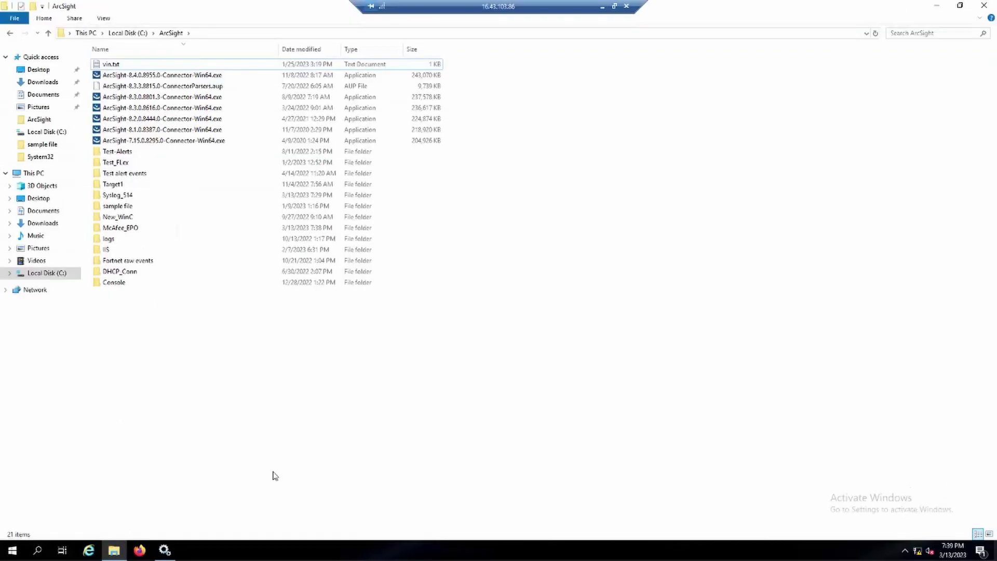
{"action": "double_click", "coordinate": [120, 228]}
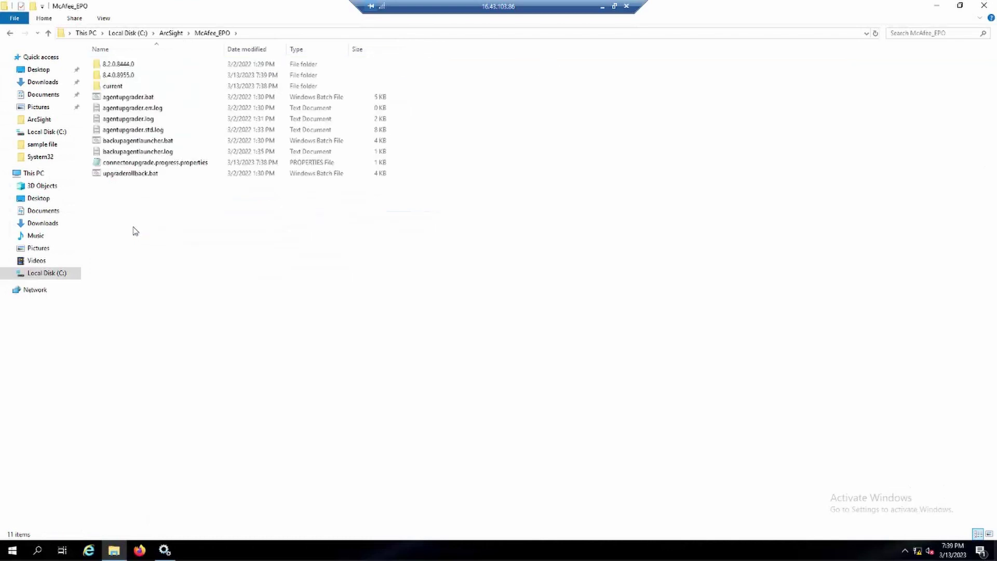
Return to Management Center and list the containers of host 16.43.103.86 to check Container 3's framework and parser versions.
{"action": "left_click", "coordinate": [141, 131]}
{"action": "left_click", "coordinate": [126, 77]}
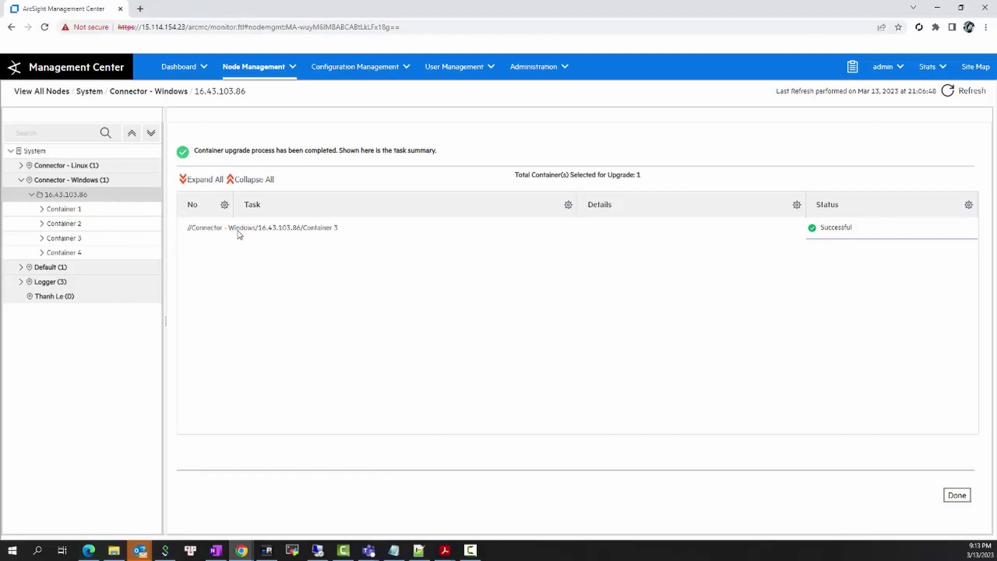
{"action": "left_click", "coordinate": [72, 196]}
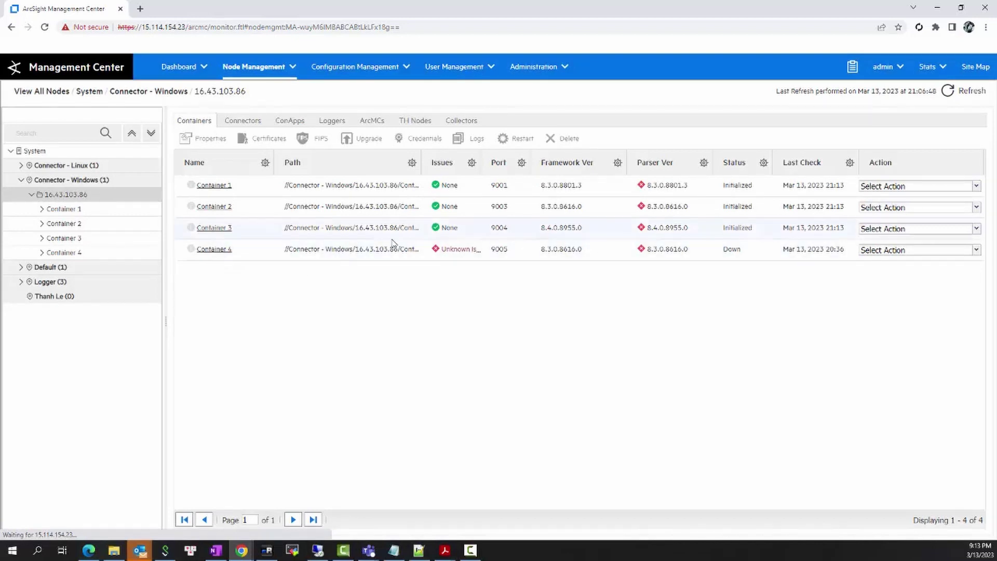
{"action": "left_click", "coordinate": [376, 232]}
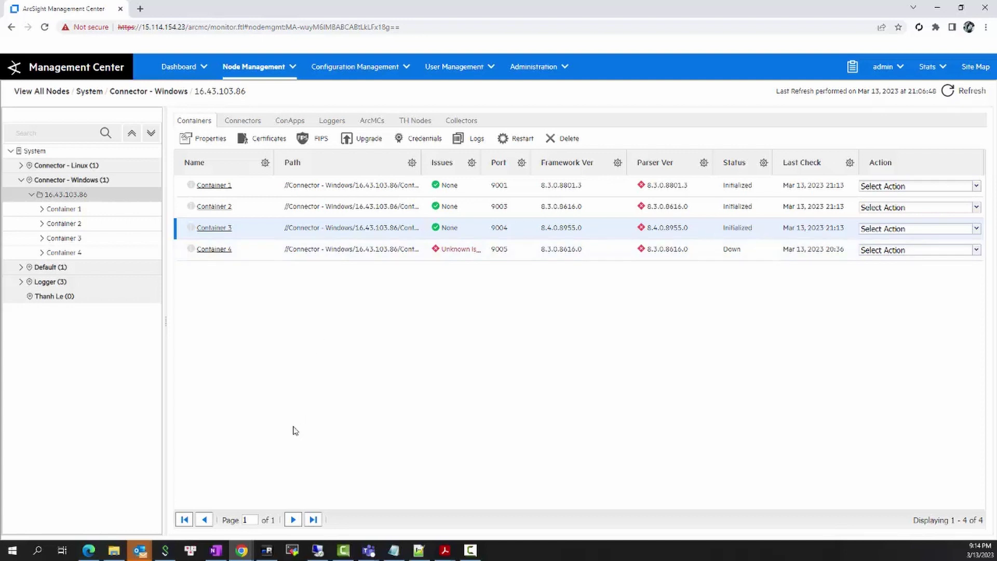
Switch to the remote server, inspect the McAfee_EPO folder's contents after the upgrade and open its current folder.
{"action": "left_click", "coordinate": [318, 550]}
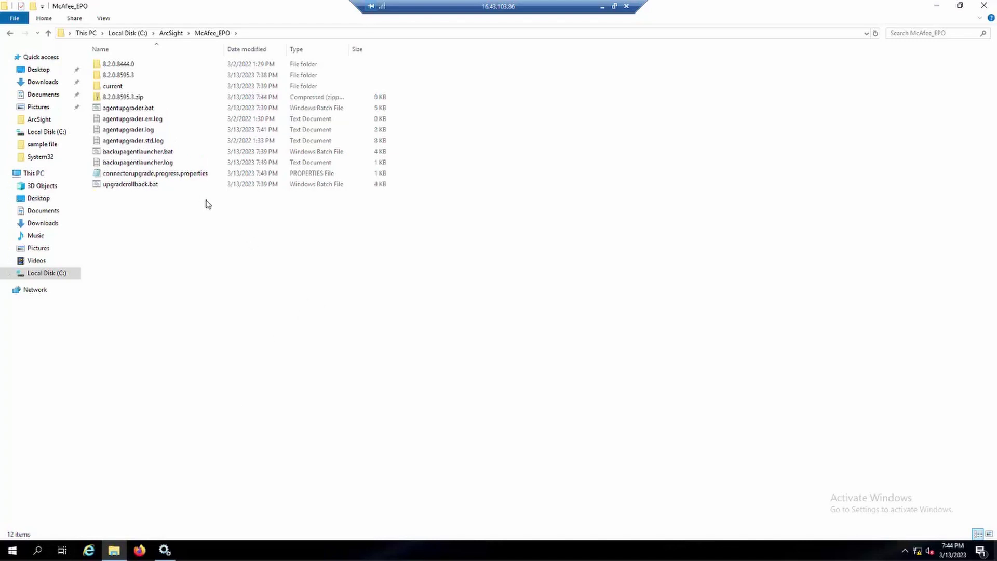
{"action": "left_click", "coordinate": [124, 89]}
{"action": "left_click", "coordinate": [231, 303]}
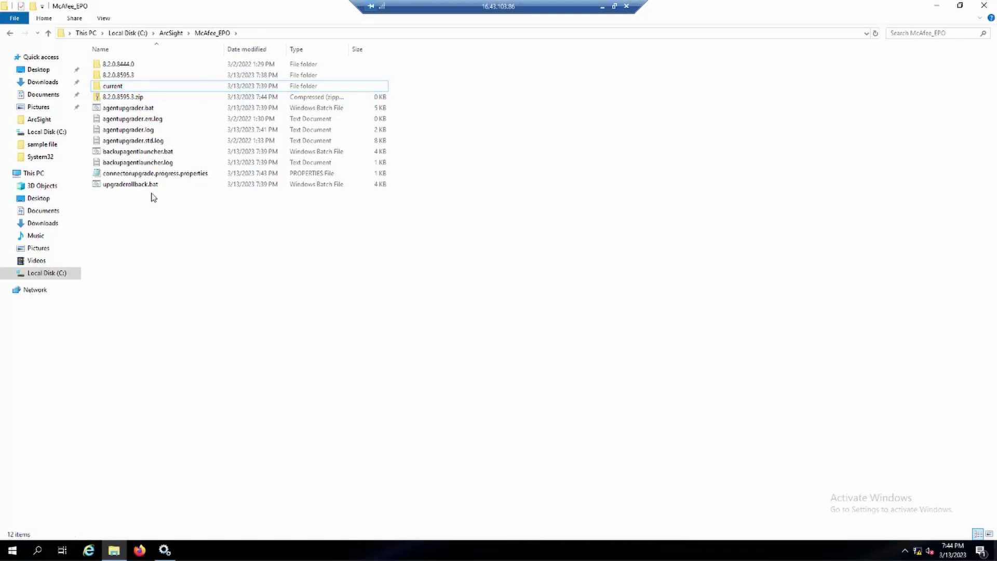
{"action": "left_click", "coordinate": [234, 87]}
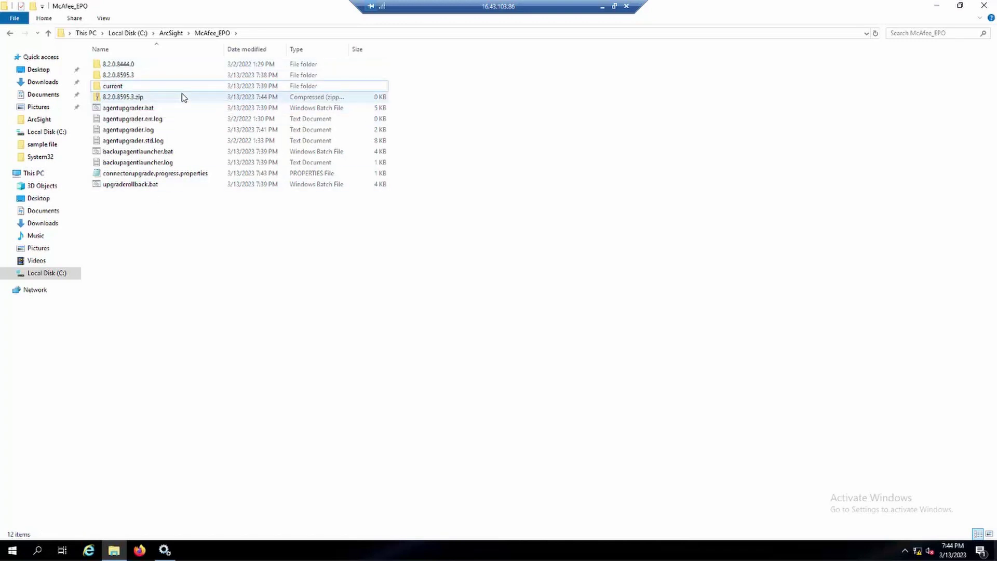
{"action": "left_click", "coordinate": [130, 89]}
{"action": "double_click", "coordinate": [131, 89]}
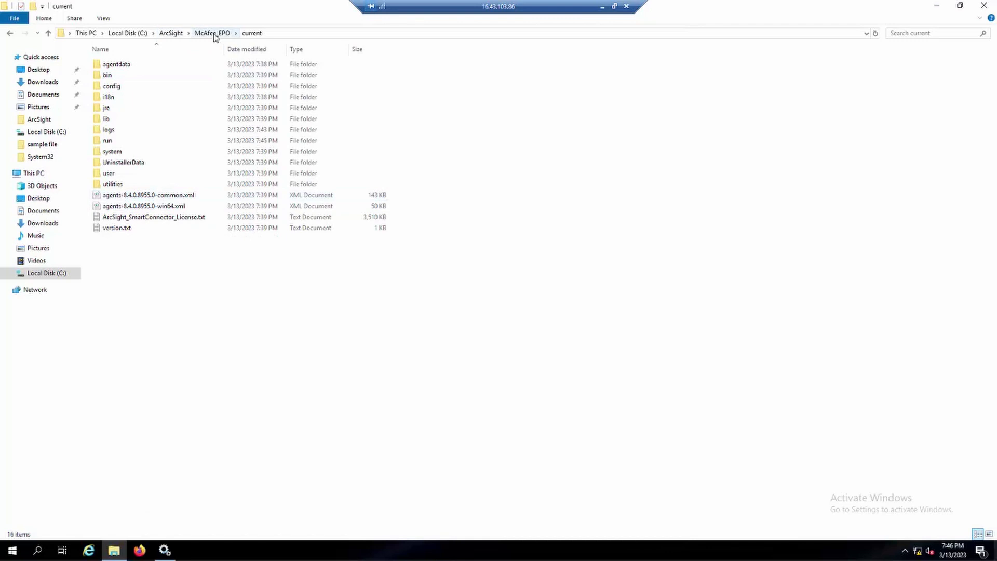
Go to the logs folder of the current McAfee_EPO installation and open agent.log in Notepad++.
{"action": "left_click", "coordinate": [108, 130]}
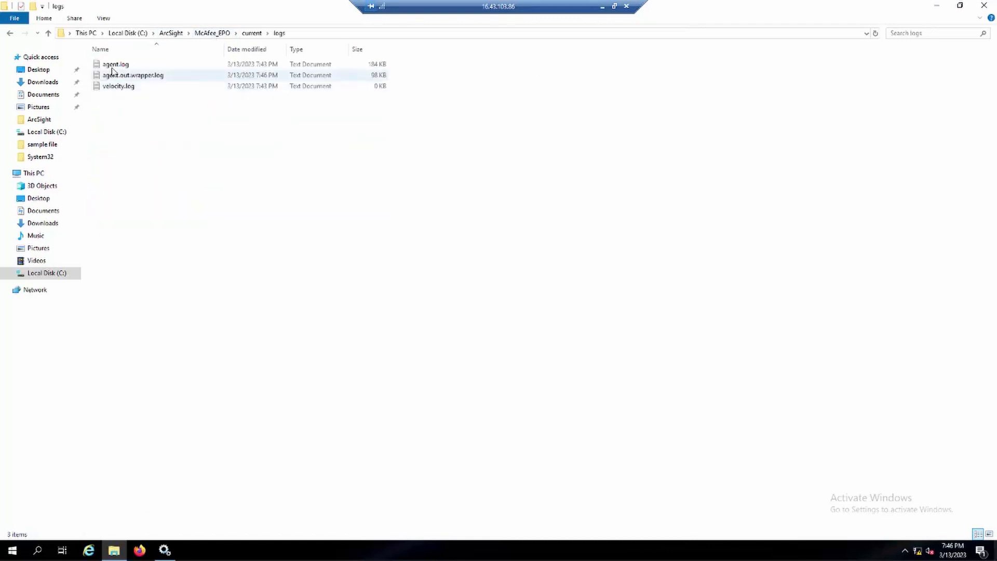
{"action": "left_click", "coordinate": [113, 66]}
{"action": "double_click", "coordinate": [112, 69]}
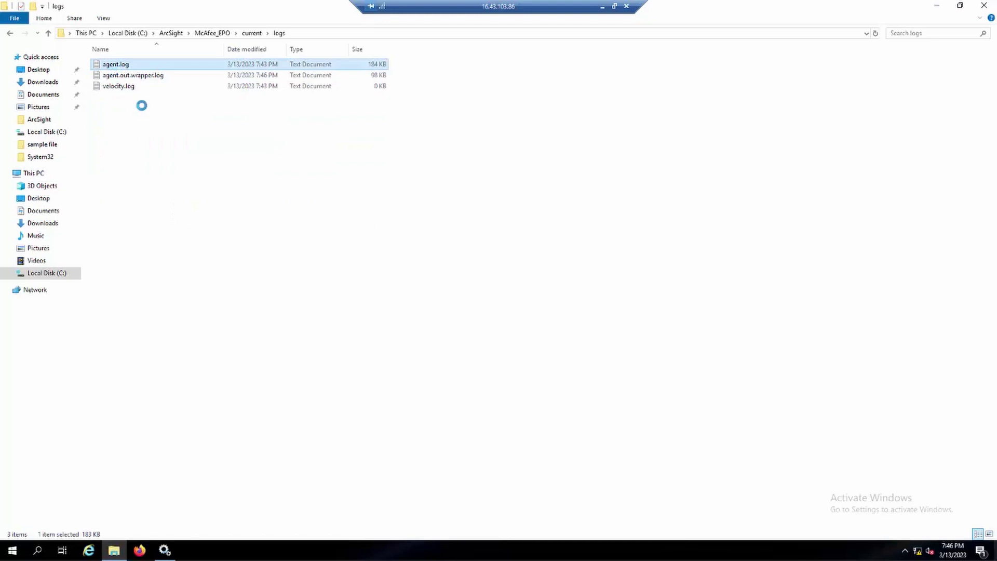
{"action": "key", "text": "Menu"}
{"action": "left_click", "coordinate": [143, 108]}
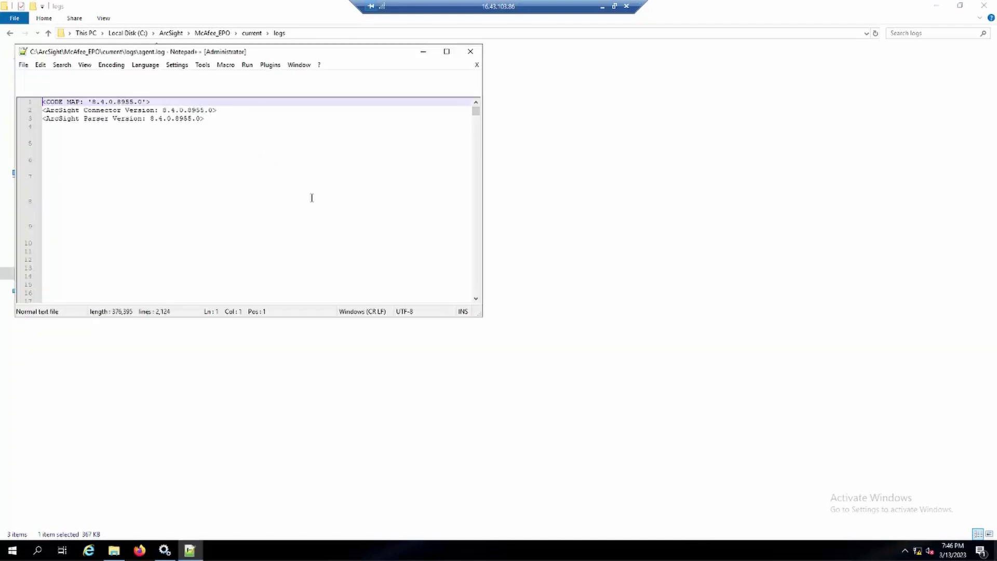
Read through agent.log from the connector and parser version lines at its start to its last entries.
{"action": "scroll", "coordinate": [468, 125], "scroll_direction": "down", "scroll_amount": 2}
{"action": "scroll", "coordinate": [474, 110], "scroll_direction": "down", "scroll_amount": 2}
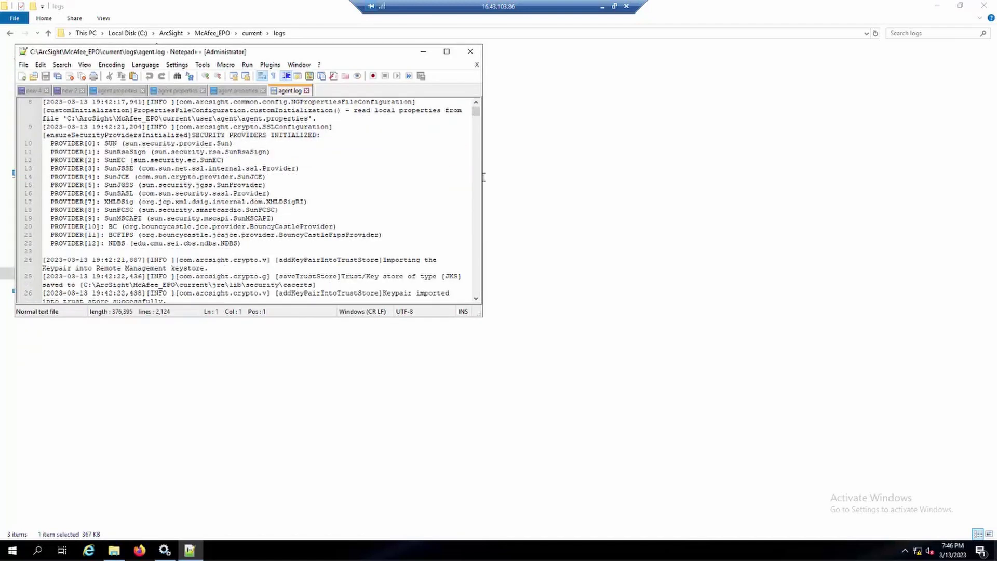
{"action": "left_click", "coordinate": [474, 289]}
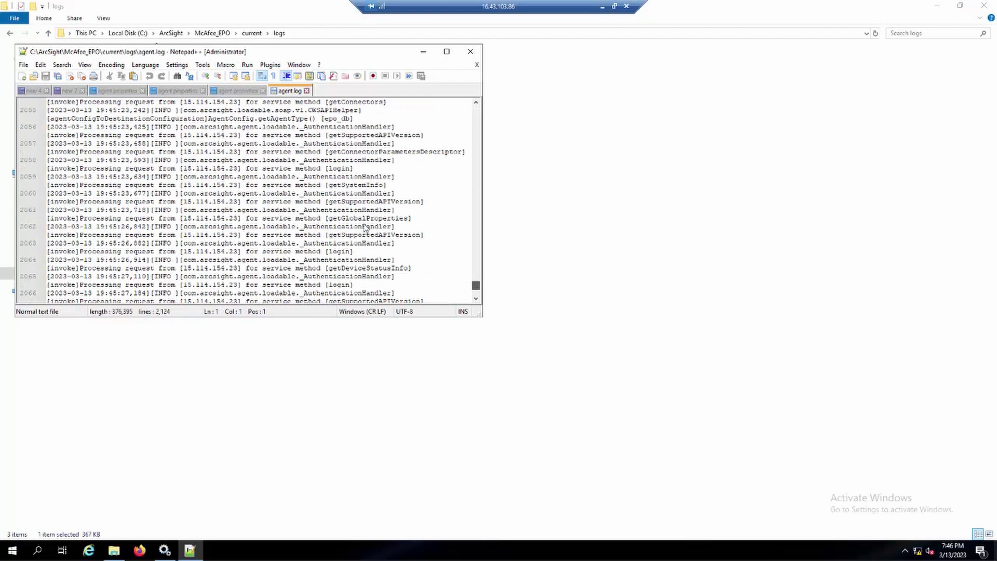
{"action": "scroll", "coordinate": [373, 229], "scroll_direction": "down", "scroll_amount": 20}
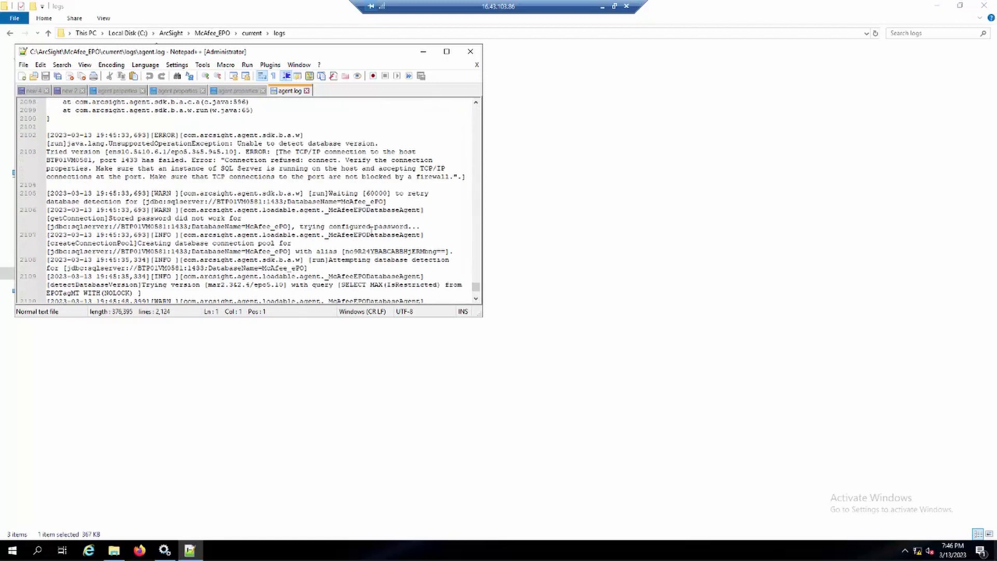
{"action": "scroll", "coordinate": [371, 226], "scroll_direction": "down", "scroll_amount": 10}
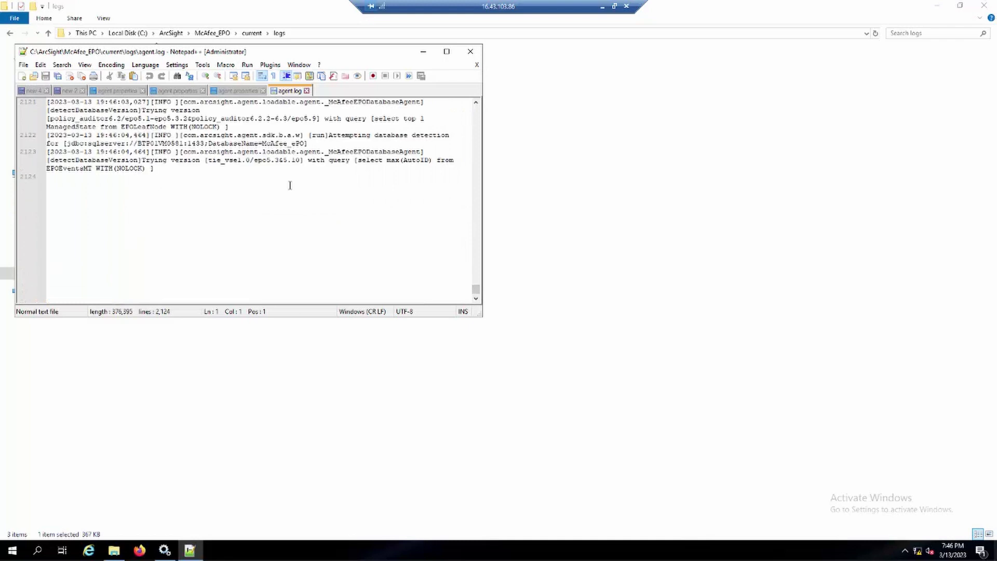
Reload agent.log from disk, examine its newest McAfee ePO database agent entries and minimize Notepad++.
{"action": "left_click", "coordinate": [248, 91]}
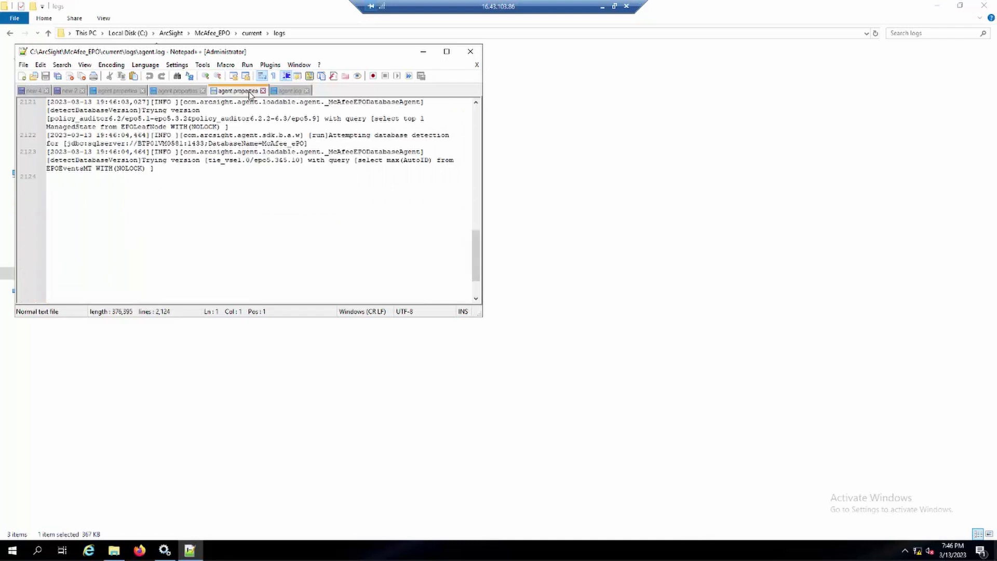
{"action": "left_click", "coordinate": [283, 92]}
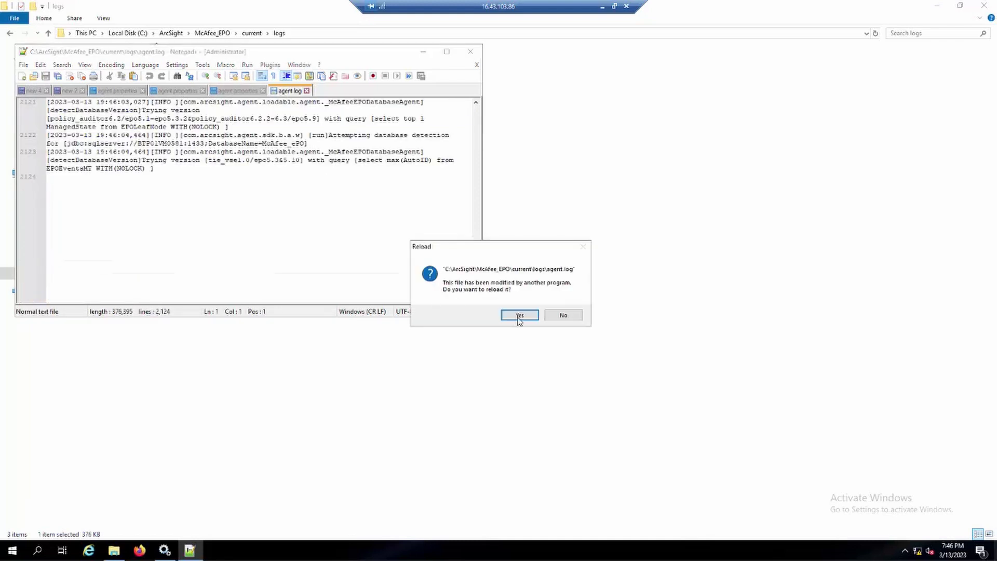
{"action": "left_click", "coordinate": [520, 316]}
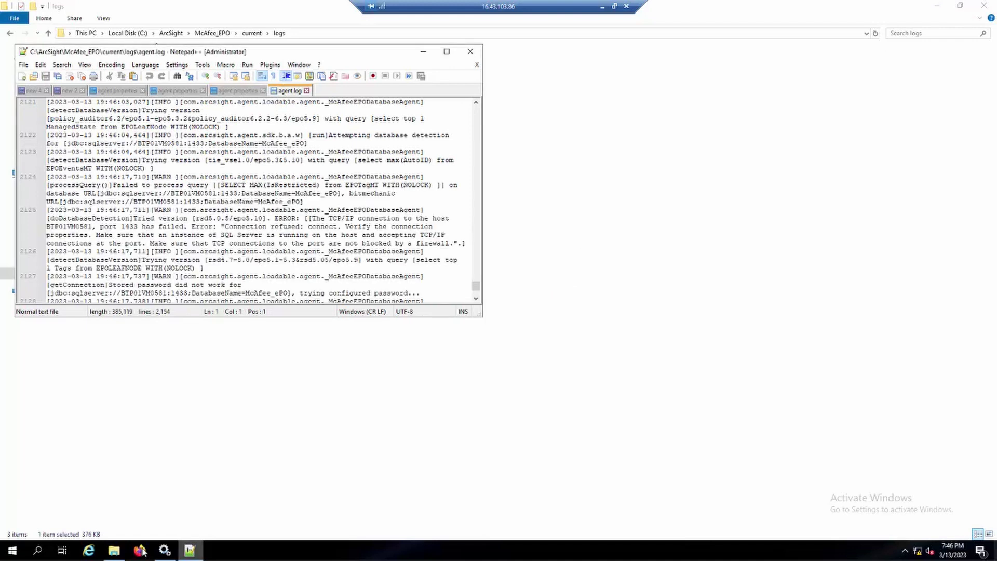
{"action": "left_click", "coordinate": [284, 211]}
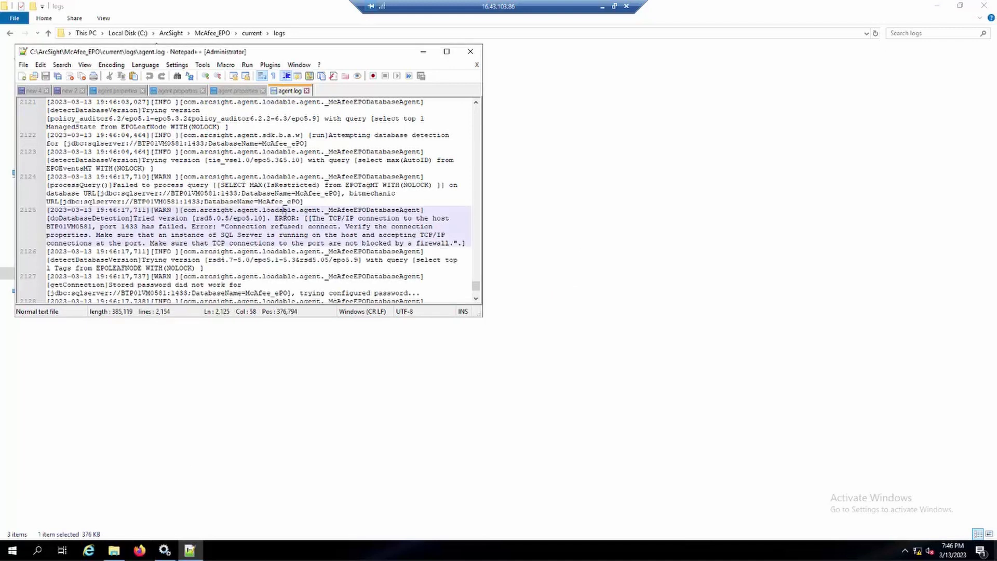
{"action": "left_click", "coordinate": [344, 210]}
{"action": "scroll", "coordinate": [340, 202], "scroll_direction": "up", "scroll_amount": 4}
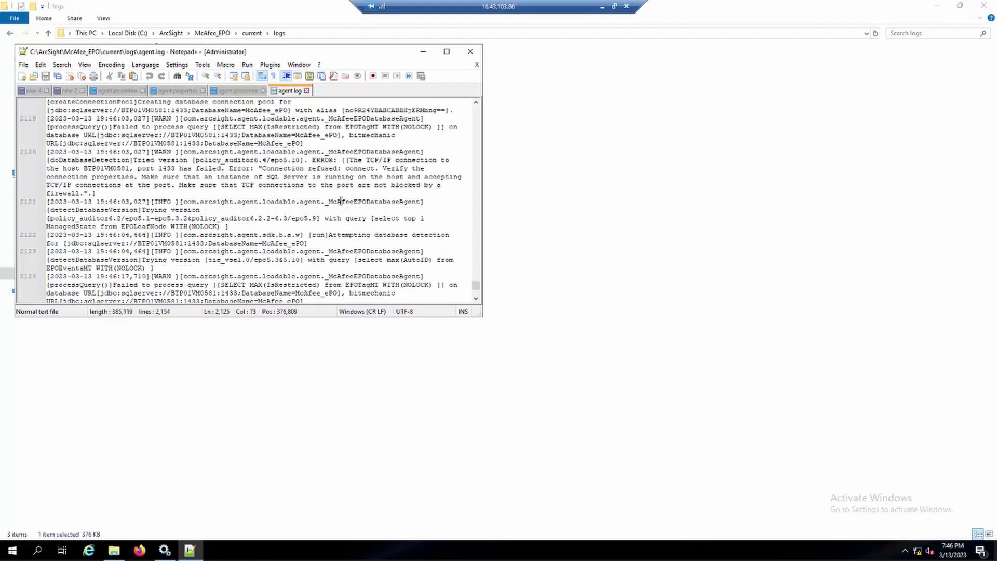
{"action": "left_click", "coordinate": [423, 53]}
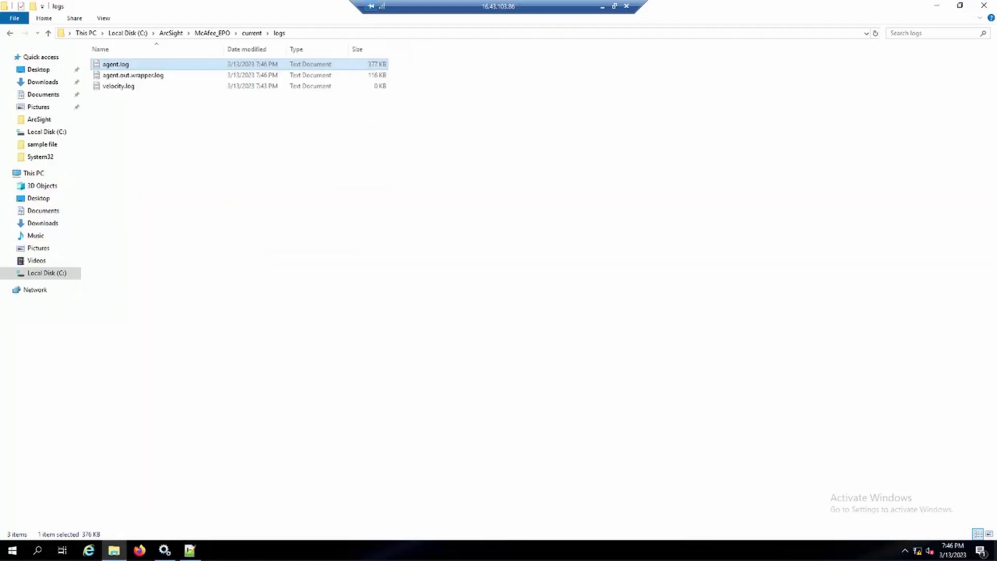